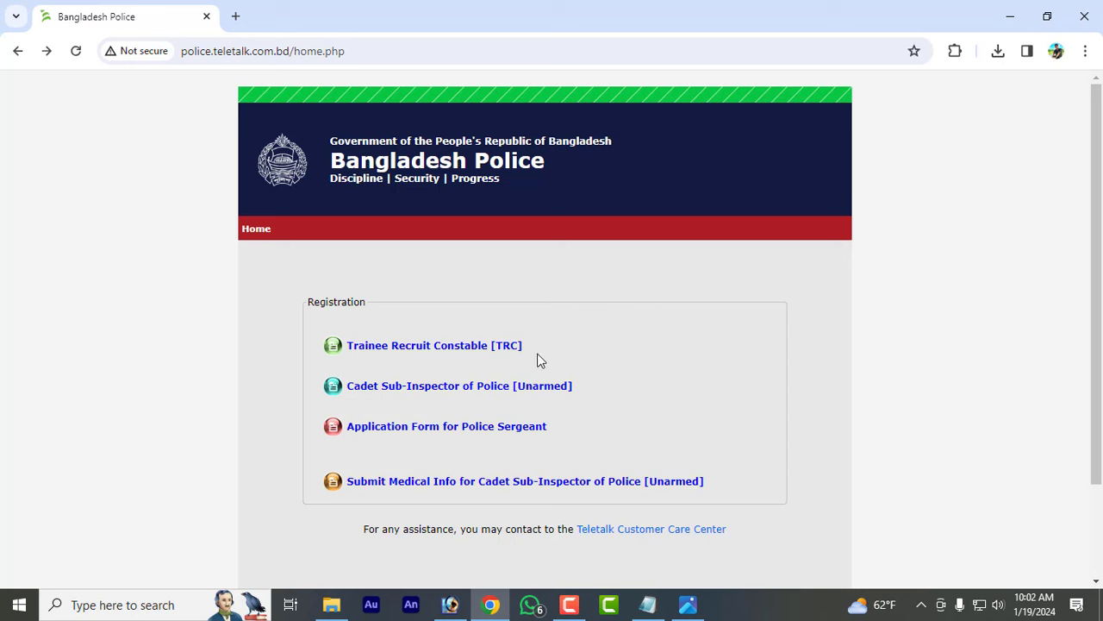
- Open the Trainee Recruit Constable [TRC] application form with that post selected
{"action": "left_click", "coordinate": [455, 354]}
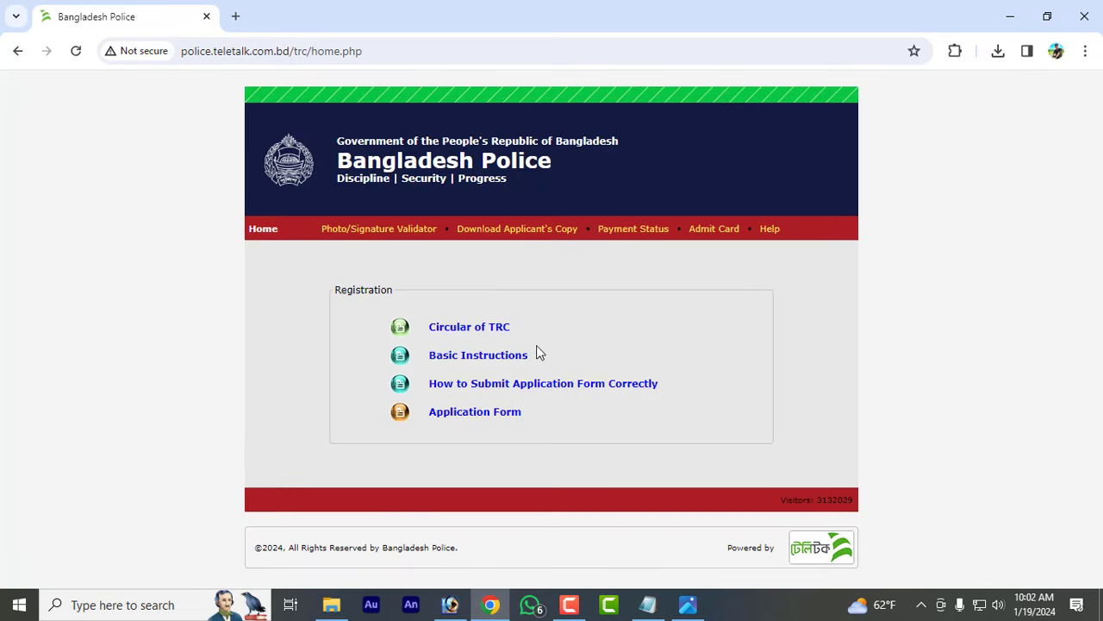
{"action": "left_click", "coordinate": [486, 420]}
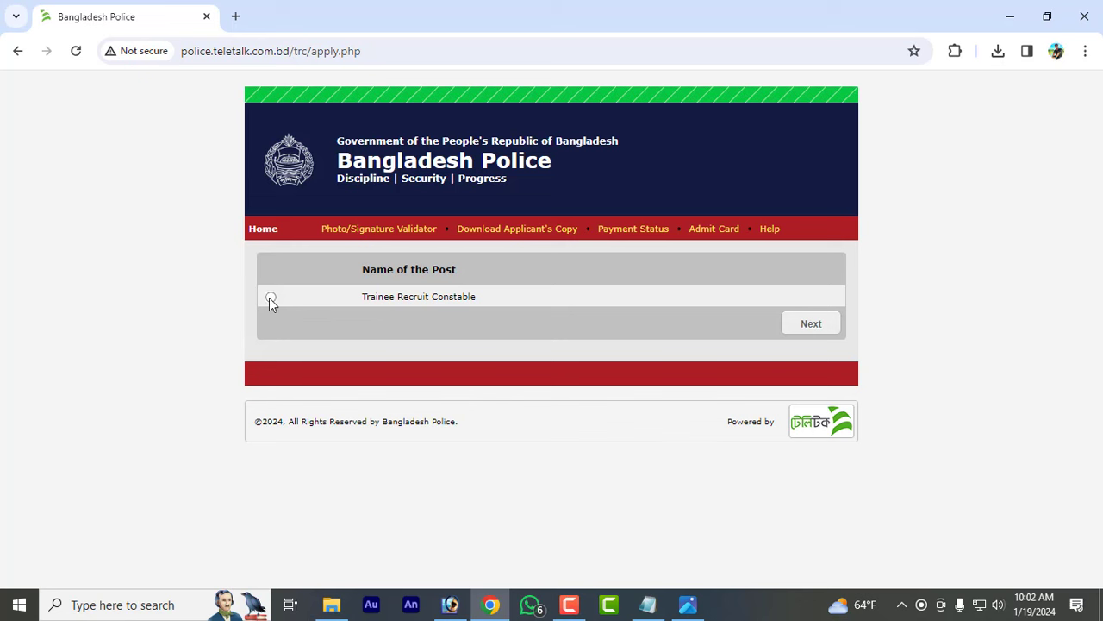
{"action": "left_click", "coordinate": [793, 323]}
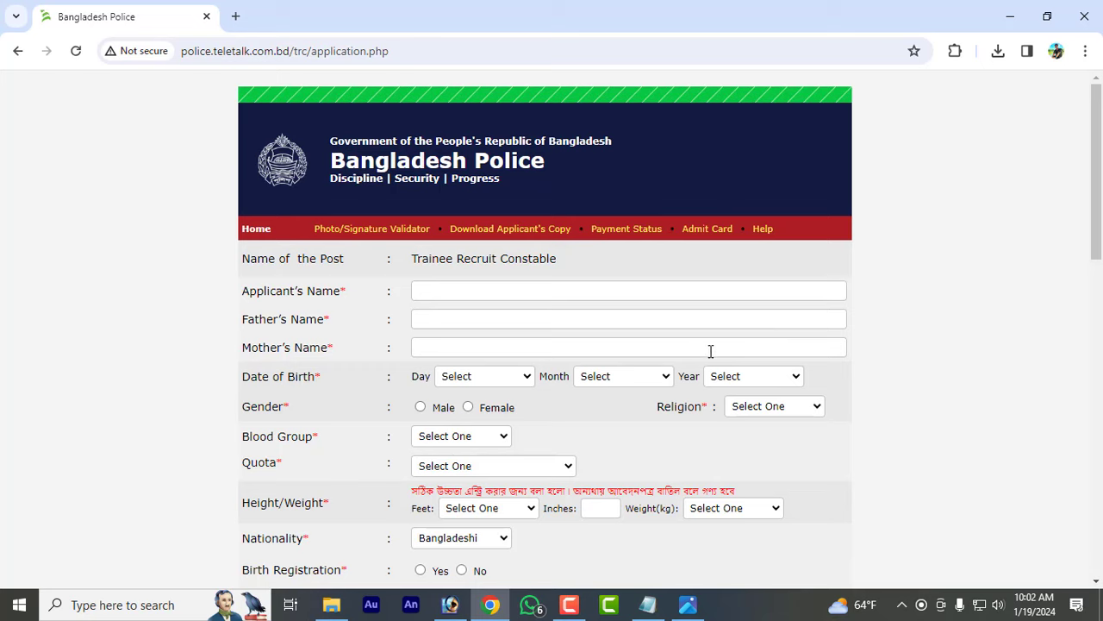
- Enter the father's and mother's names and pick the day of birth
{"action": "scroll", "coordinate": [544, 272], "scroll_direction": "down", "scroll_amount": 10}
{"action": "scroll", "coordinate": [569, 335], "scroll_direction": "up", "scroll_amount": 10}
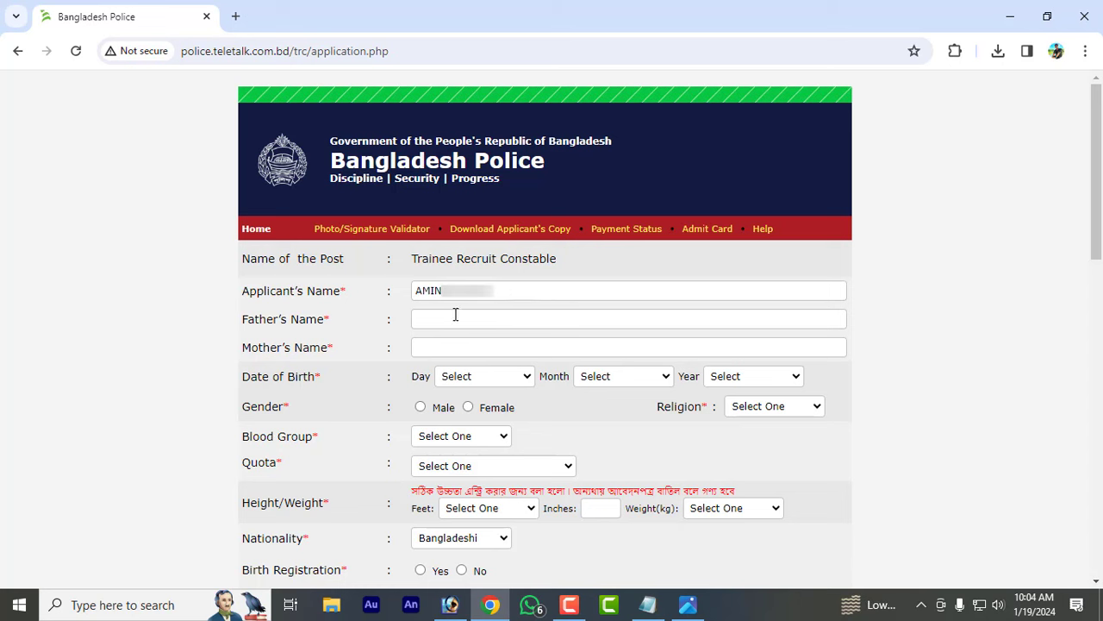
{"action": "left_click", "coordinate": [466, 317]}
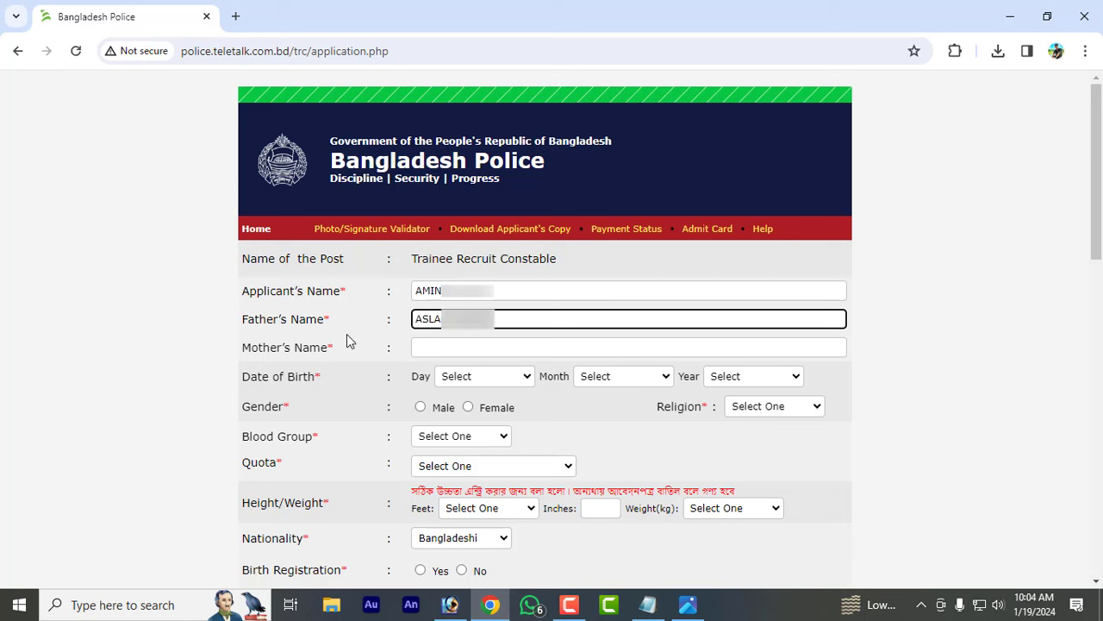
{"action": "left_click", "coordinate": [348, 334]}
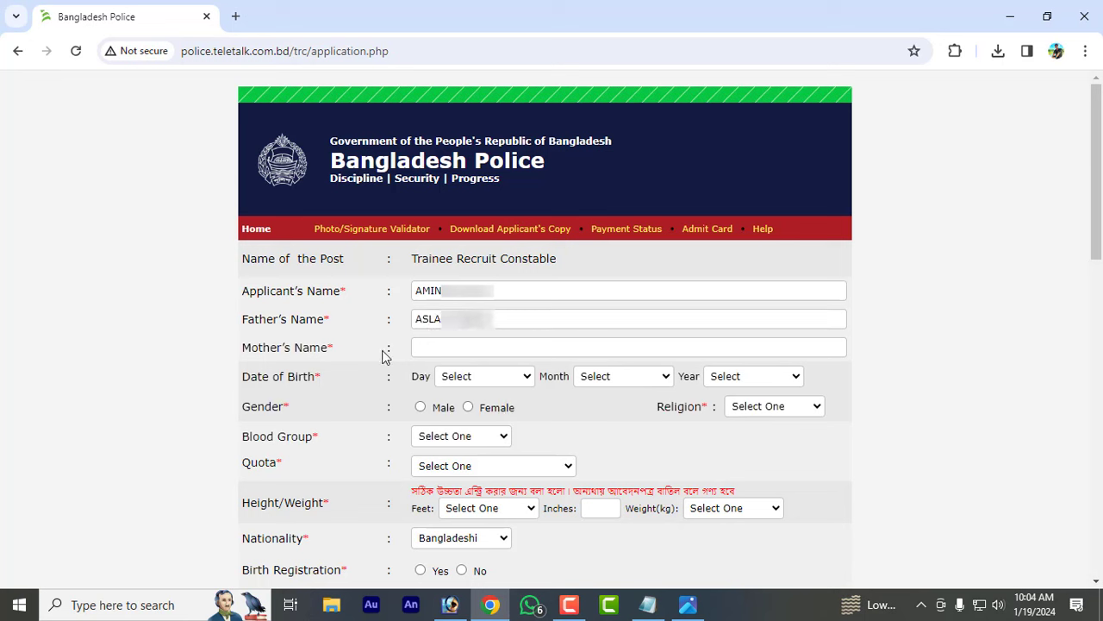
{"action": "left_click", "coordinate": [451, 345]}
{"action": "key", "text": "ctrl+v"}
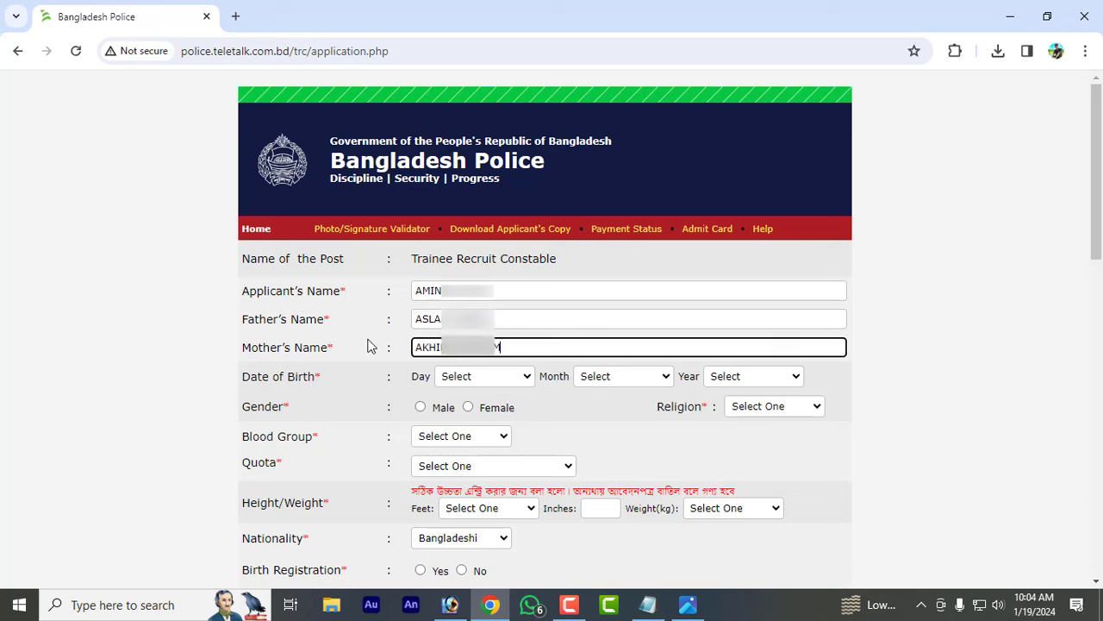
{"action": "left_click", "coordinate": [369, 345]}
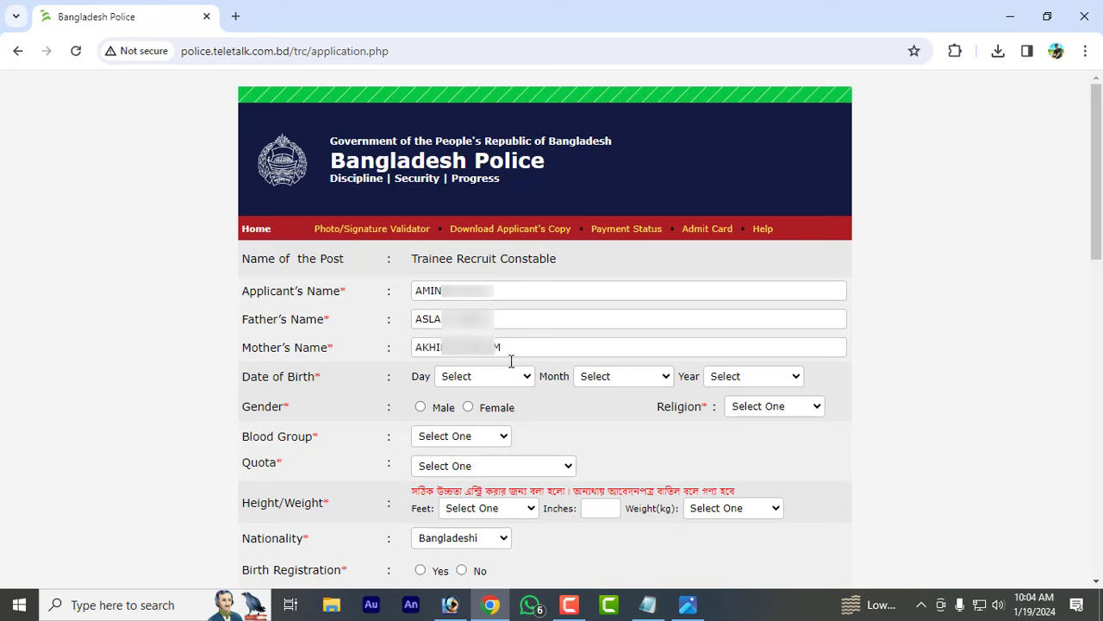
{"action": "left_click", "coordinate": [508, 383]}
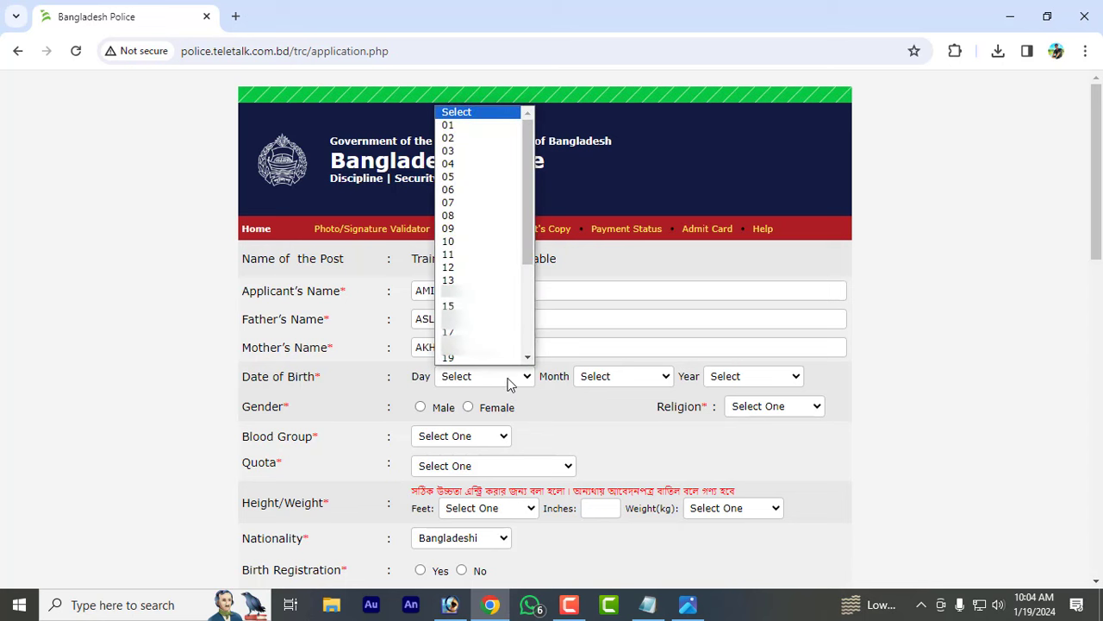
{"action": "left_click", "coordinate": [509, 294]}
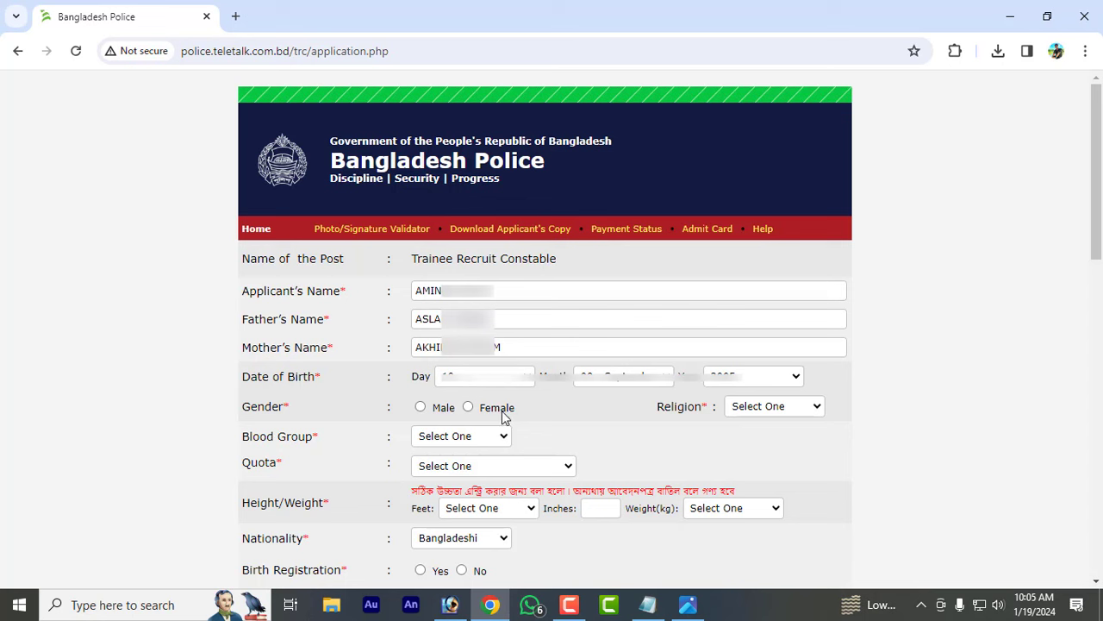
- Set gender to Male and religion to Islam
{"action": "left_click", "coordinate": [419, 406]}
{"action": "left_click", "coordinate": [467, 408]}
{"action": "left_click", "coordinate": [423, 408]}
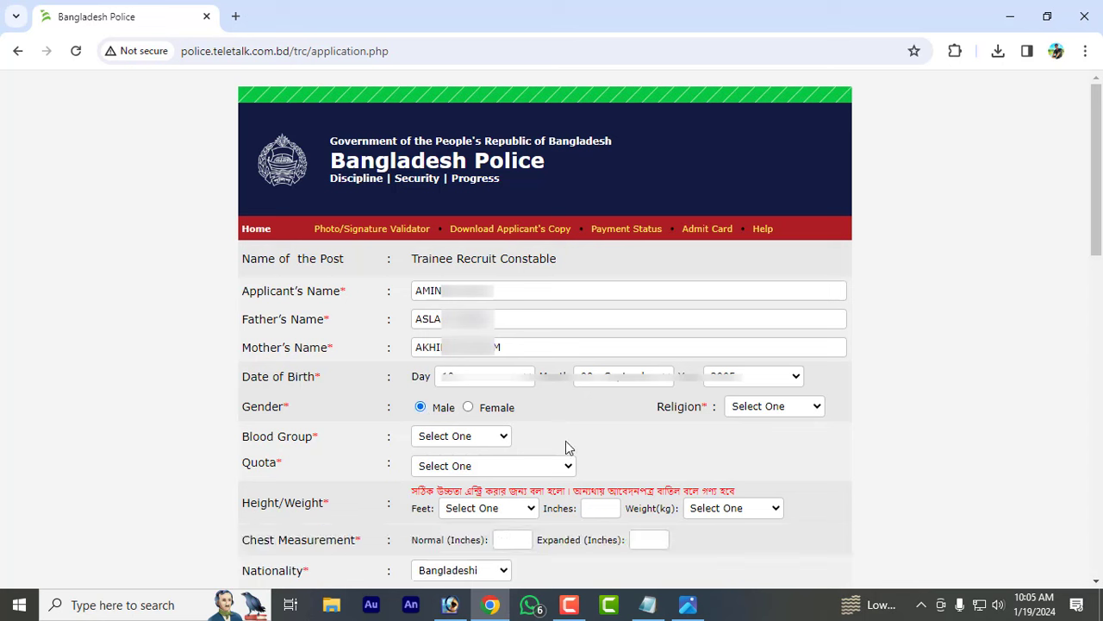
{"action": "left_click", "coordinate": [746, 410]}
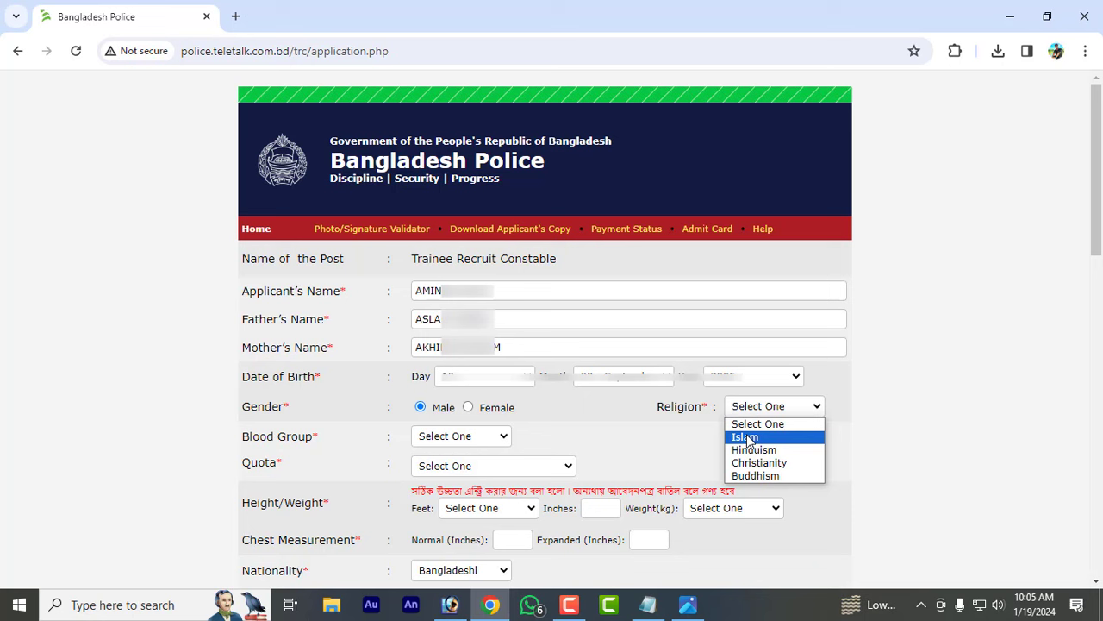
{"action": "left_click", "coordinate": [747, 438]}
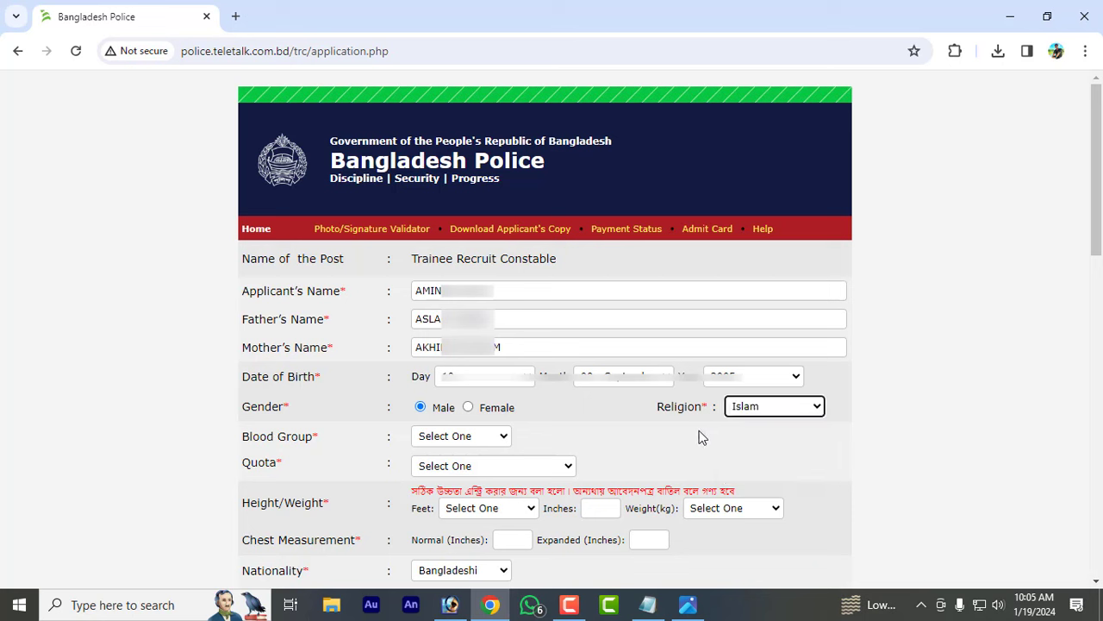
- Set blood group to A+ and quota to General
{"action": "left_click", "coordinate": [463, 440]}
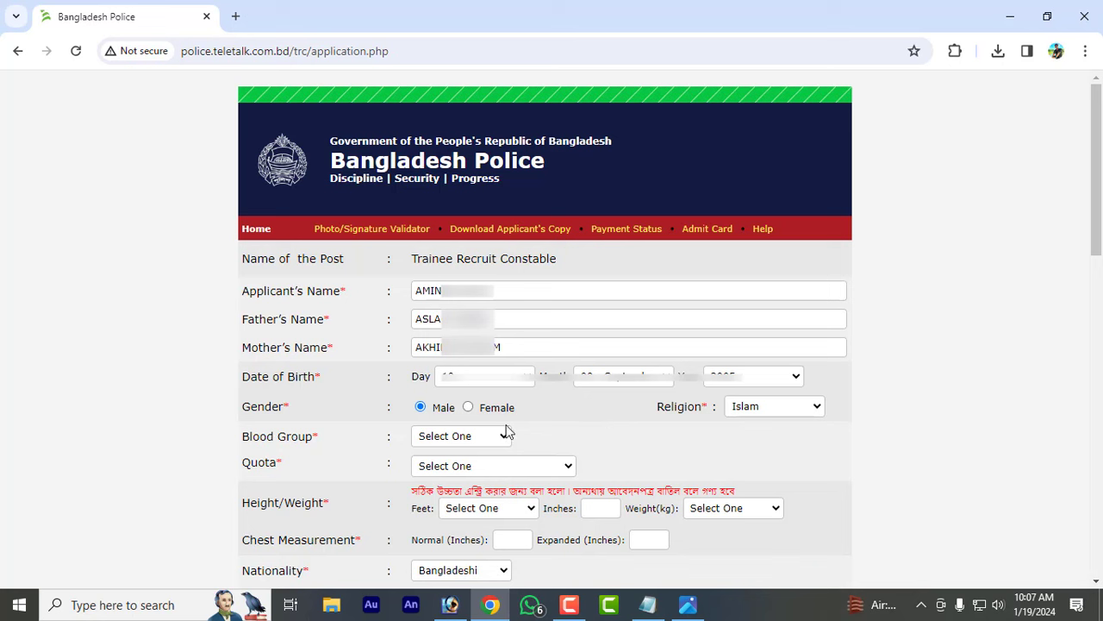
{"action": "left_click", "coordinate": [496, 435]}
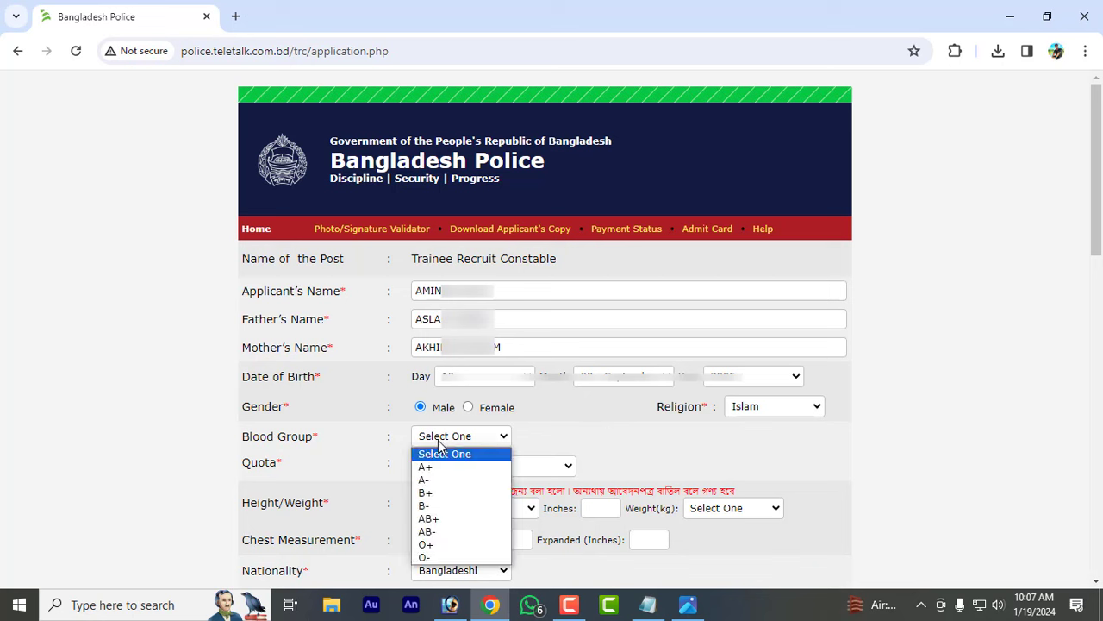
{"action": "left_click", "coordinate": [432, 467]}
{"action": "left_click", "coordinate": [551, 467]}
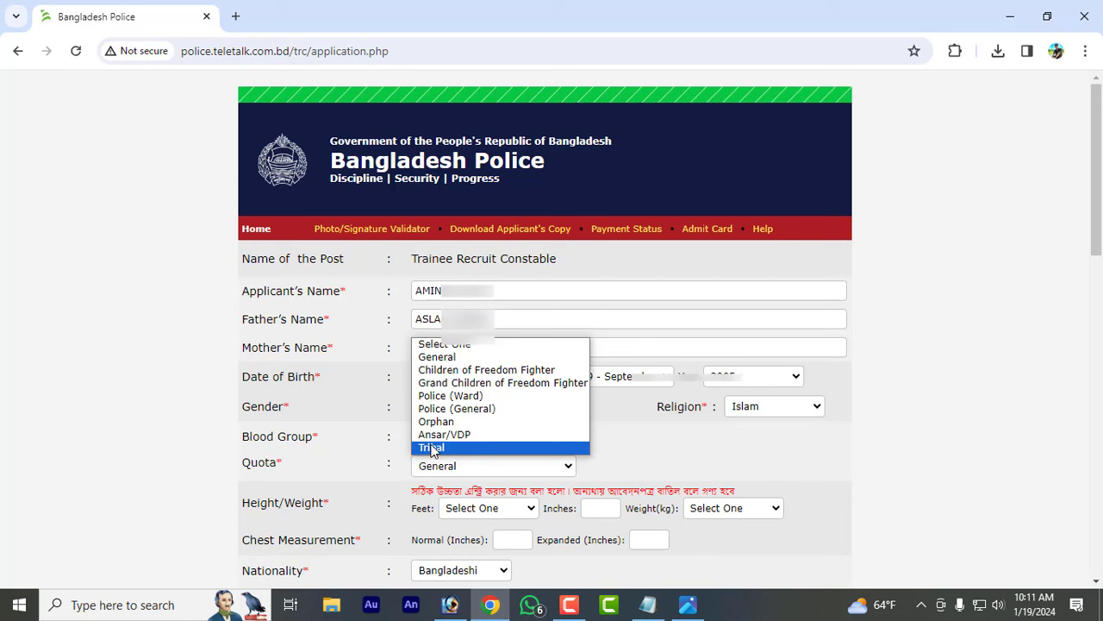
{"action": "left_click", "coordinate": [452, 357]}
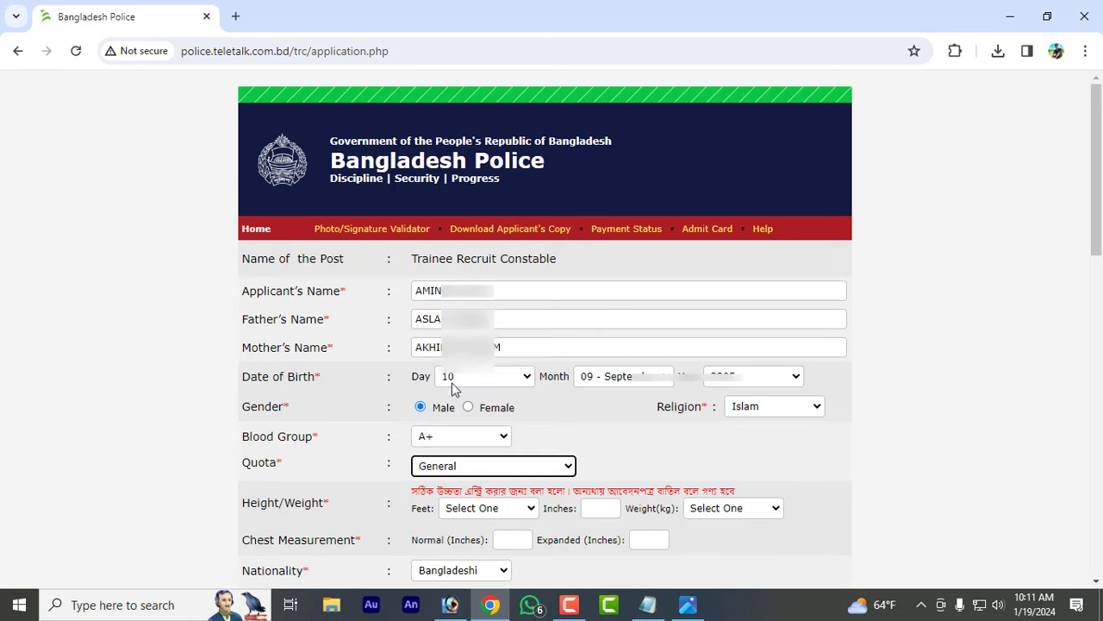
- Set height to 5 feet 9 inches and weight to 62 kg
{"action": "left_click", "coordinate": [607, 445]}
{"action": "scroll", "coordinate": [511, 187], "scroll_direction": "down", "scroll_amount": 3}
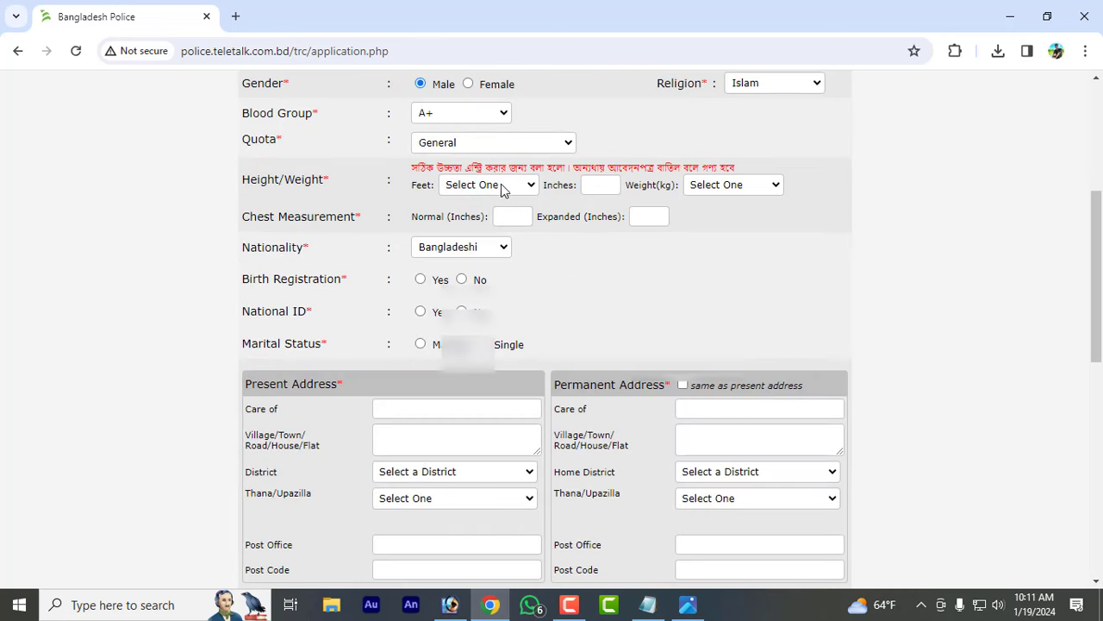
{"action": "left_click", "coordinate": [511, 187]}
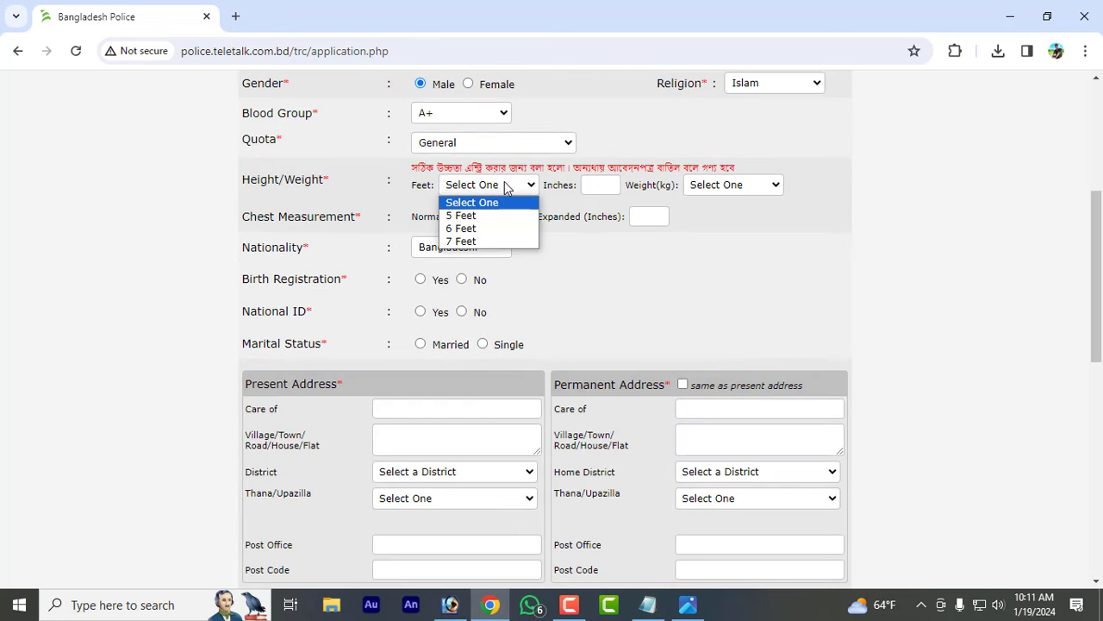
{"action": "left_click", "coordinate": [473, 215]}
{"action": "left_click", "coordinate": [610, 182]}
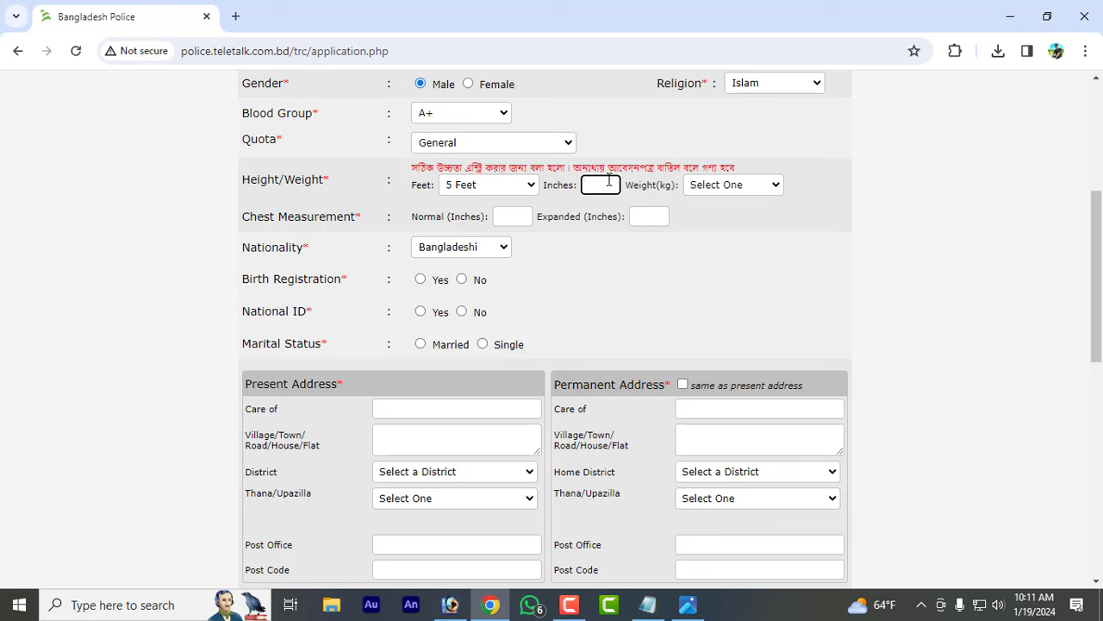
{"action": "left_click", "coordinate": [588, 240]}
{"action": "left_click", "coordinate": [746, 184]}
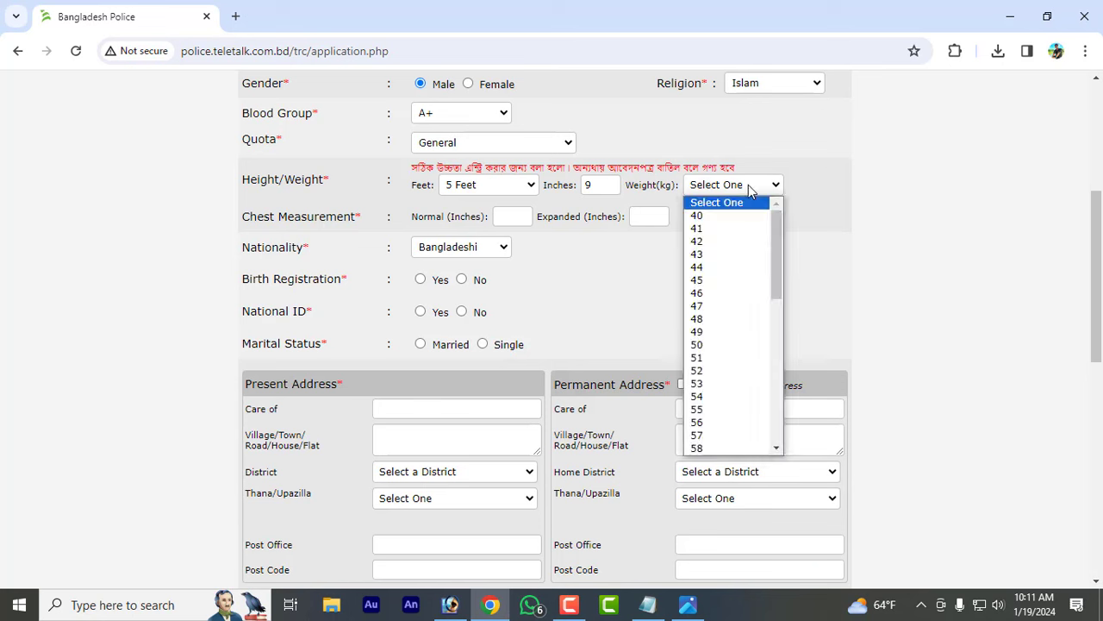
{"action": "scroll", "coordinate": [732, 431], "scroll_direction": "down", "scroll_amount": 4}
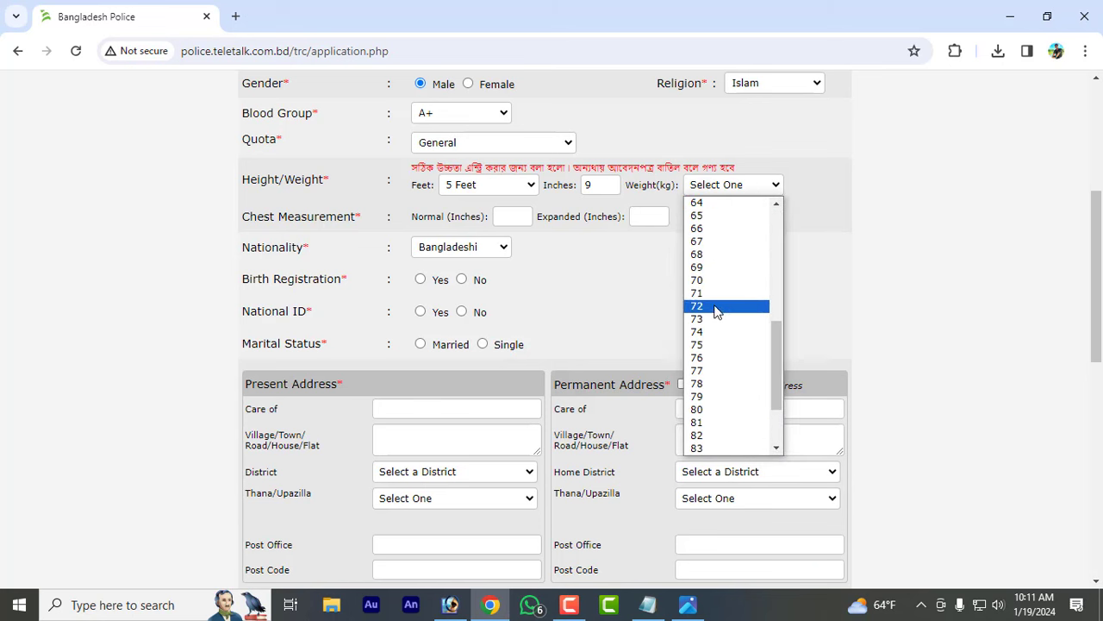
{"action": "scroll", "coordinate": [705, 274], "scroll_direction": "up", "scroll_amount": 1}
{"action": "scroll", "coordinate": [705, 274], "scroll_direction": "up", "scroll_amount": 3}
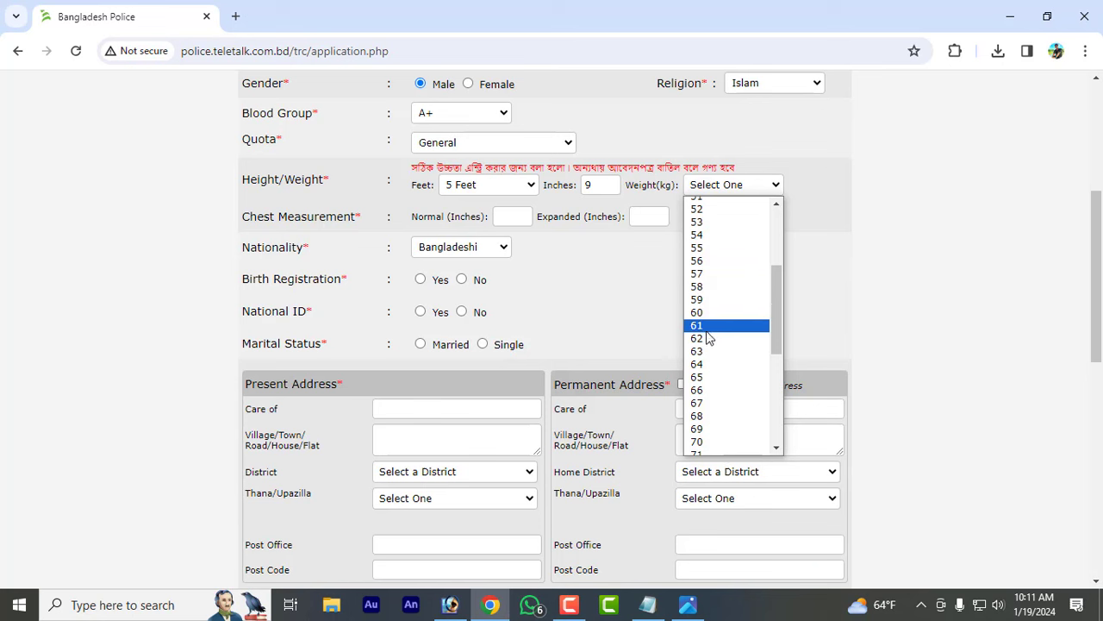
{"action": "left_click", "coordinate": [705, 336]}
{"action": "left_click", "coordinate": [705, 316]}
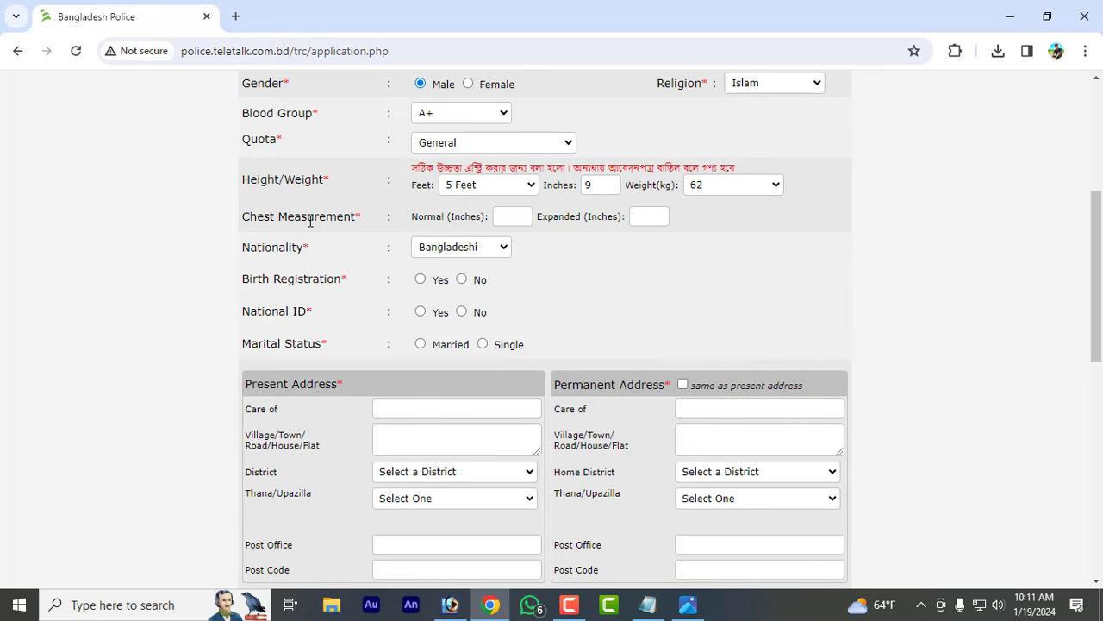
- Enter chest 32 normal and 34 expanded inches, keeping nationality Bangladeshi
{"action": "left_click", "coordinate": [511, 215]}
{"action": "type", "text": "32"}
{"action": "left_click", "coordinate": [652, 216]}
{"action": "type", "text": "34"}
{"action": "left_click", "coordinate": [563, 246]}
{"action": "left_click", "coordinate": [490, 250]}
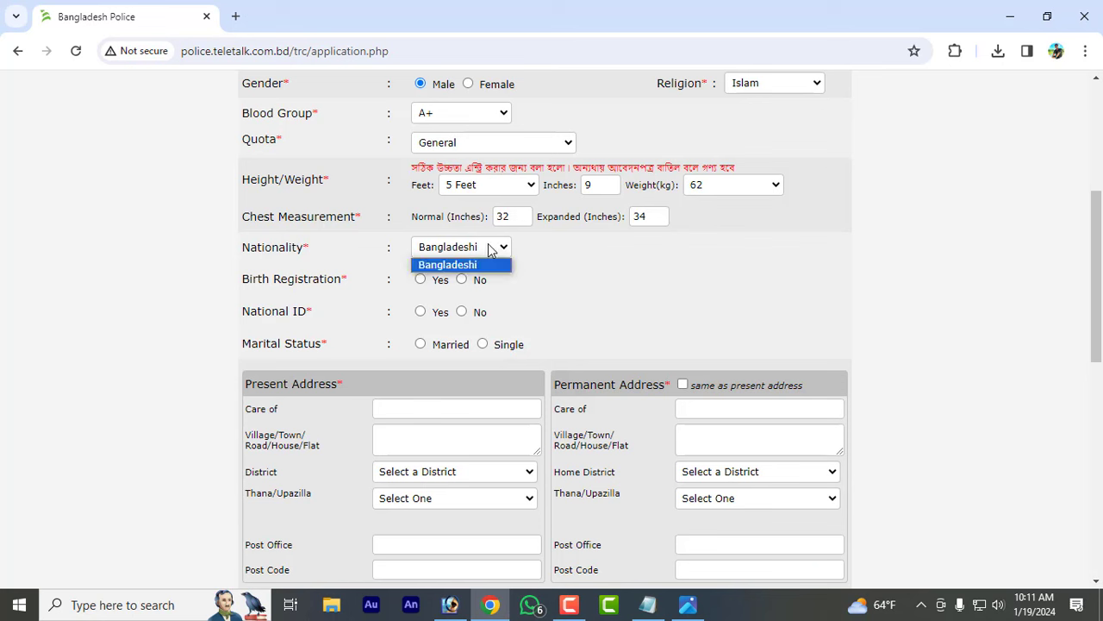
{"action": "left_click", "coordinate": [638, 274]}
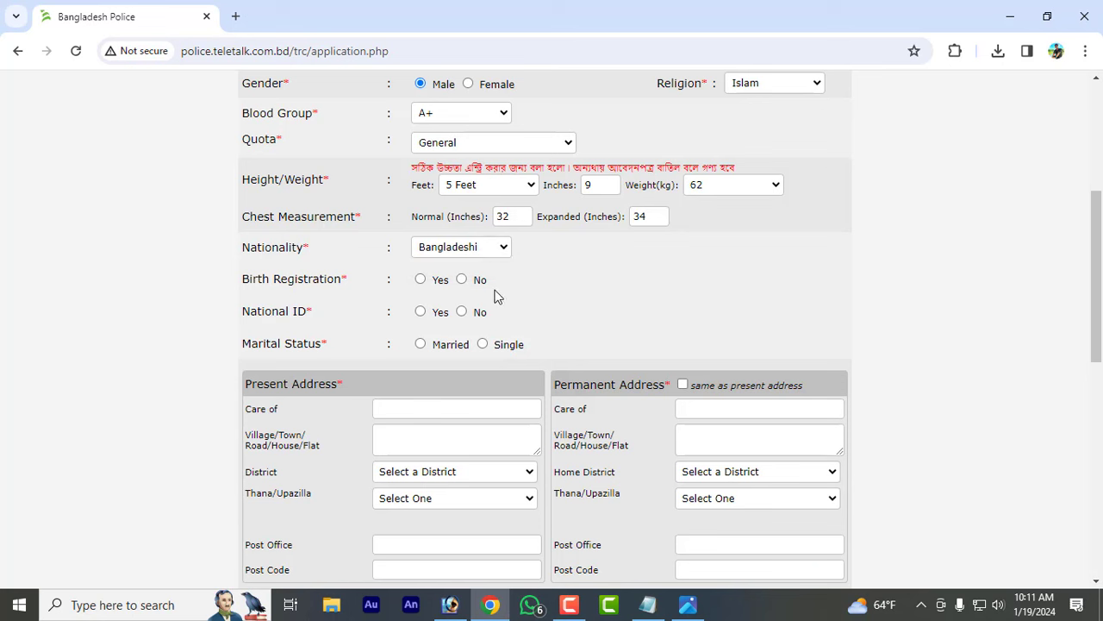
- Mark birth registration and National ID as held and paste the National ID number
{"action": "left_click", "coordinate": [420, 279]}
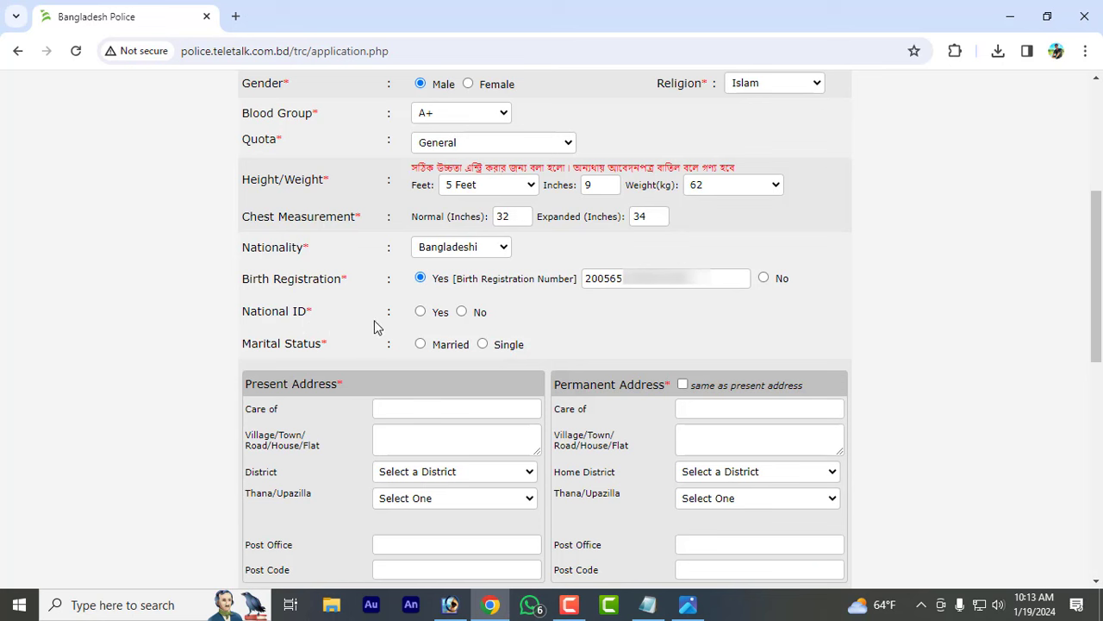
{"action": "left_click", "coordinate": [420, 311]}
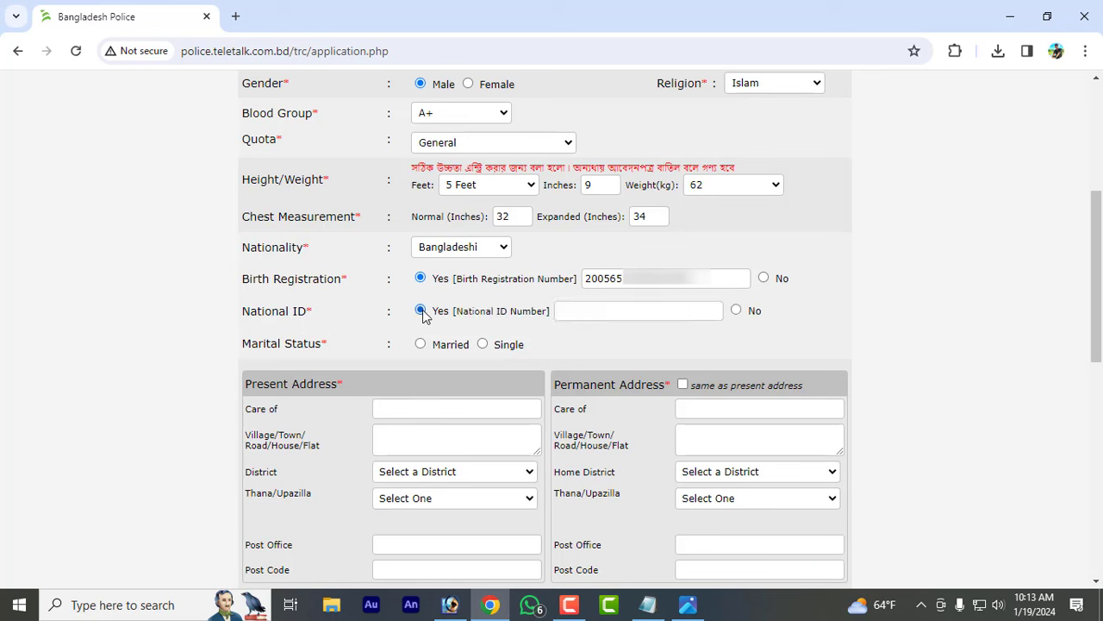
{"action": "left_click", "coordinate": [570, 308]}
{"action": "key", "text": "ctrl+v"}
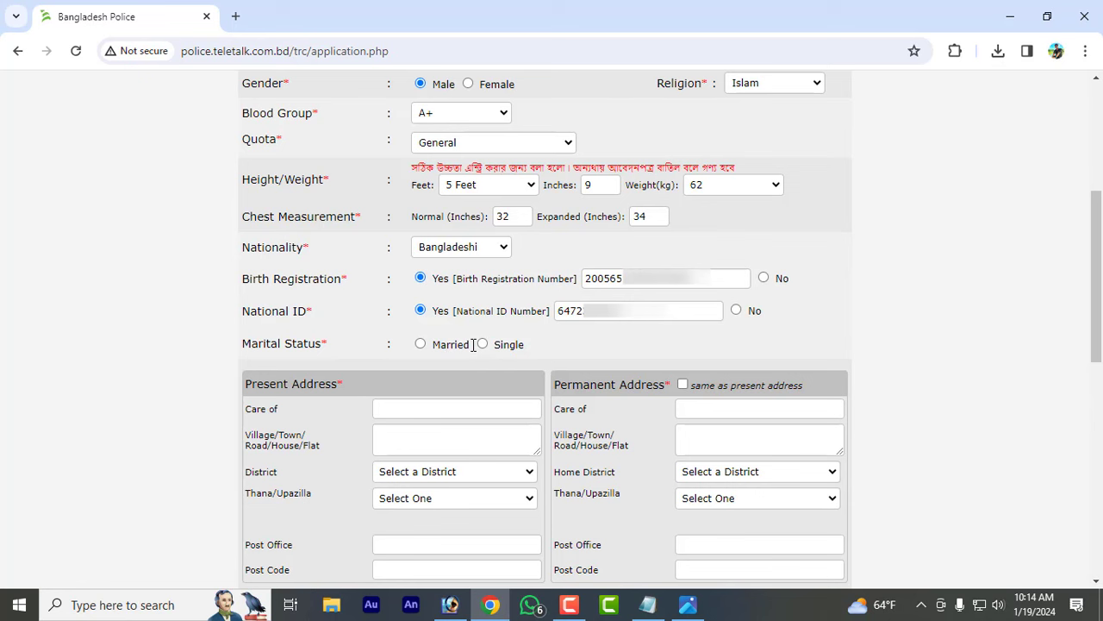
- Set marital status to Single
{"action": "left_click", "coordinate": [472, 345]}
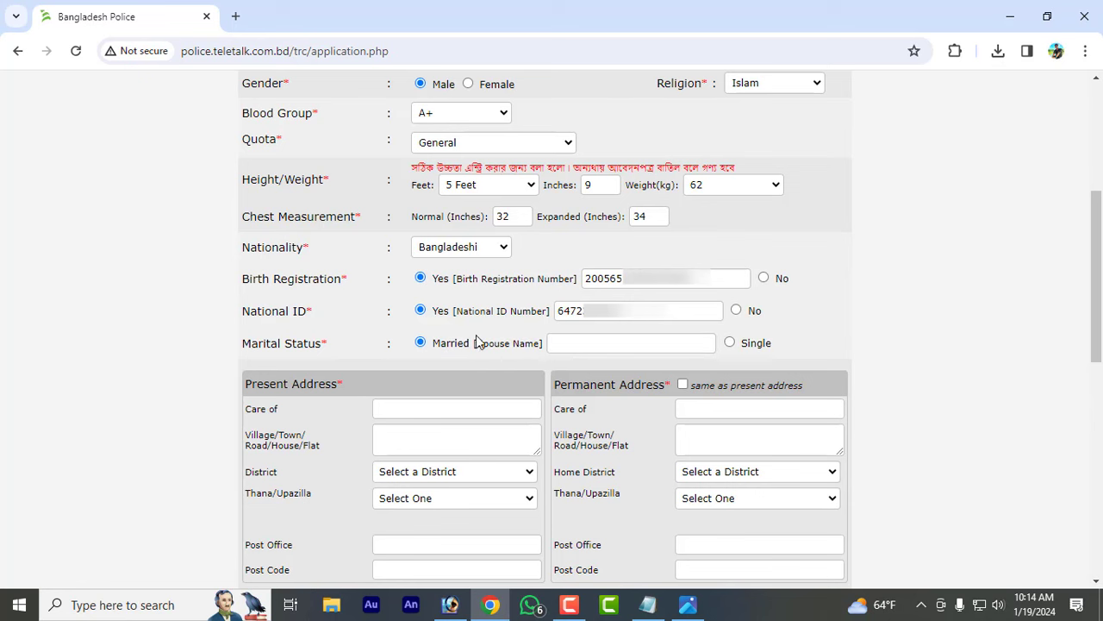
{"action": "left_click", "coordinate": [733, 345]}
{"action": "scroll", "coordinate": [540, 361], "scroll_direction": "down", "scroll_amount": 3}
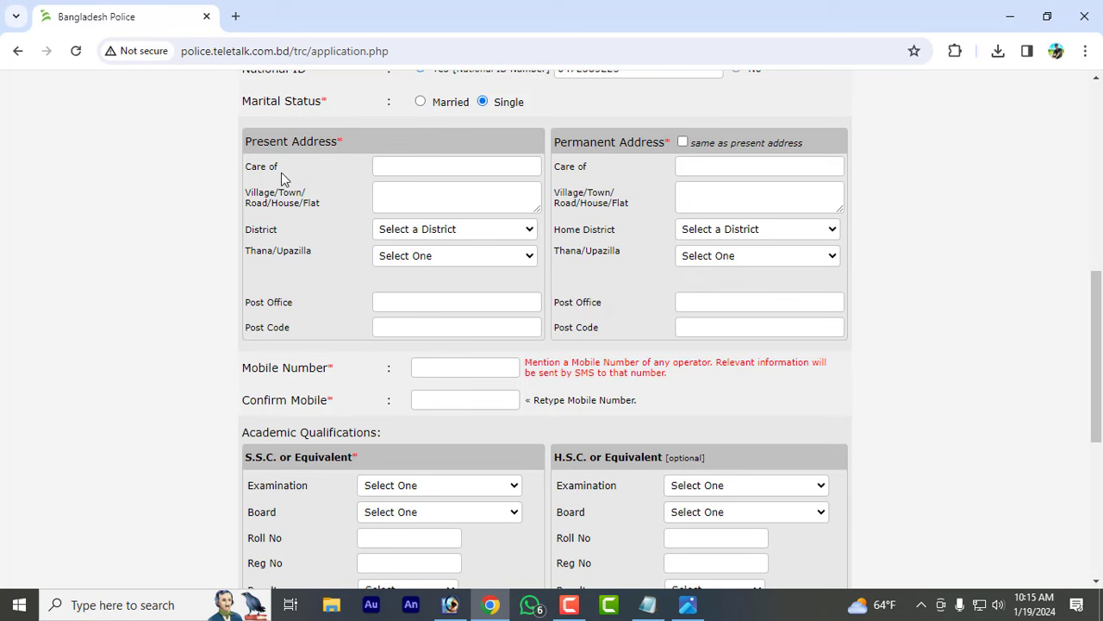
- Paste the care-of name and enter the village for the present address
{"action": "right_click", "coordinate": [396, 165]}
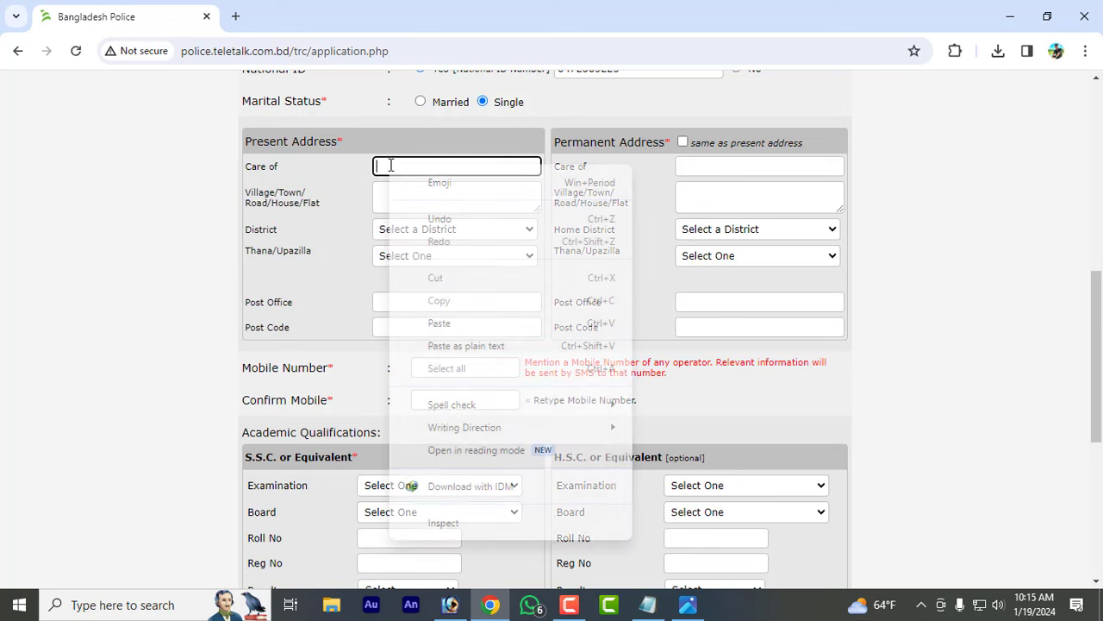
{"action": "left_click", "coordinate": [440, 323]}
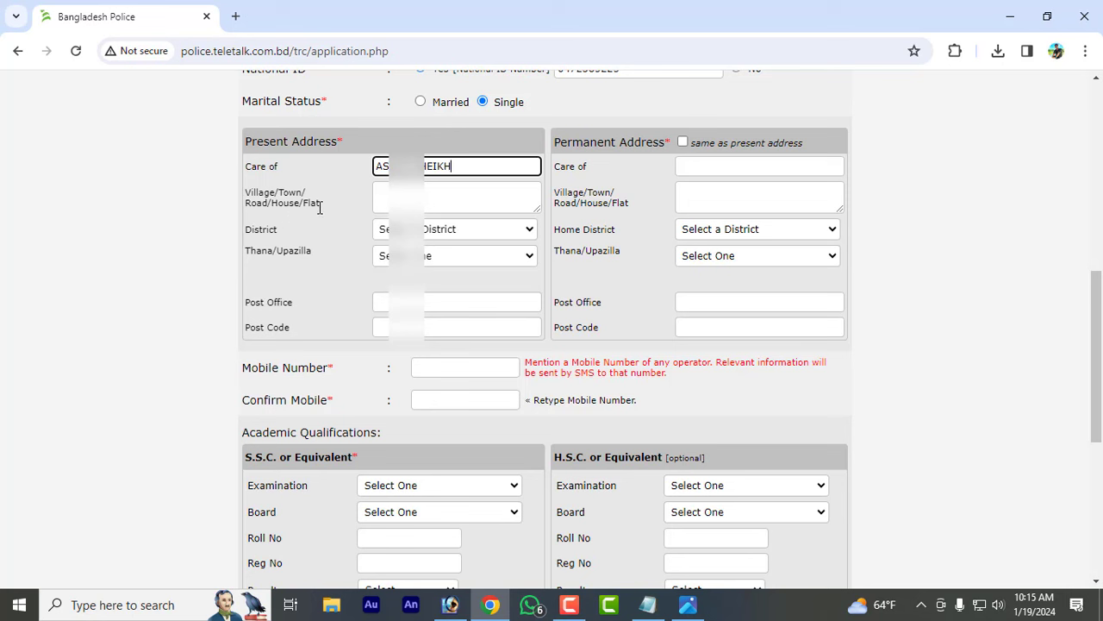
{"action": "left_click", "coordinate": [406, 197]}
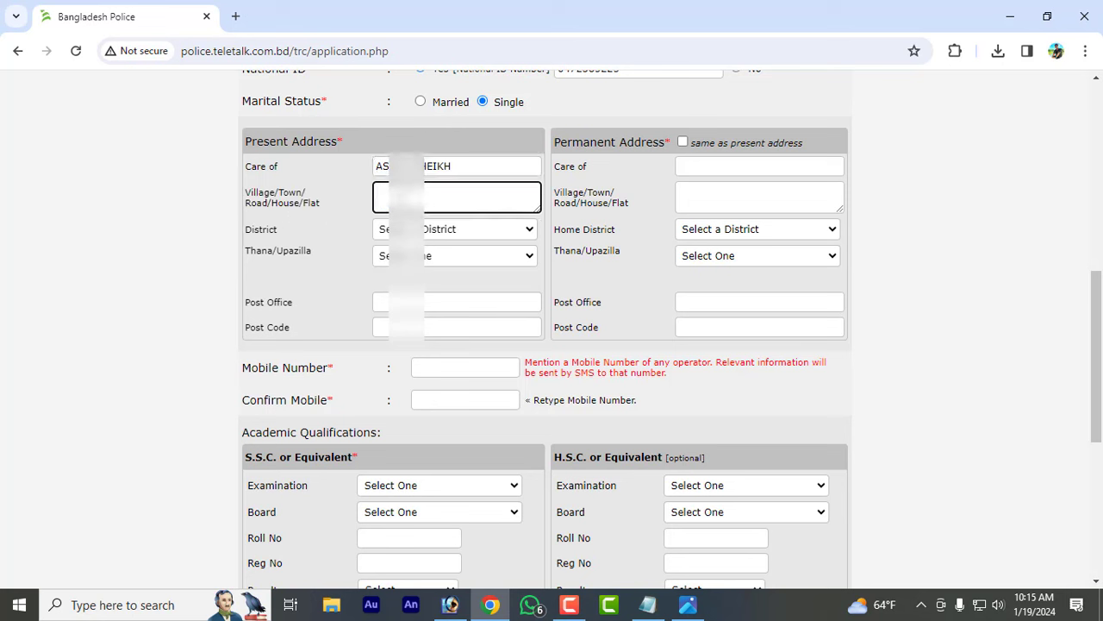
{"action": "type", "text": "R"}
{"action": "type", "text": "AGHUNATHPUR"}
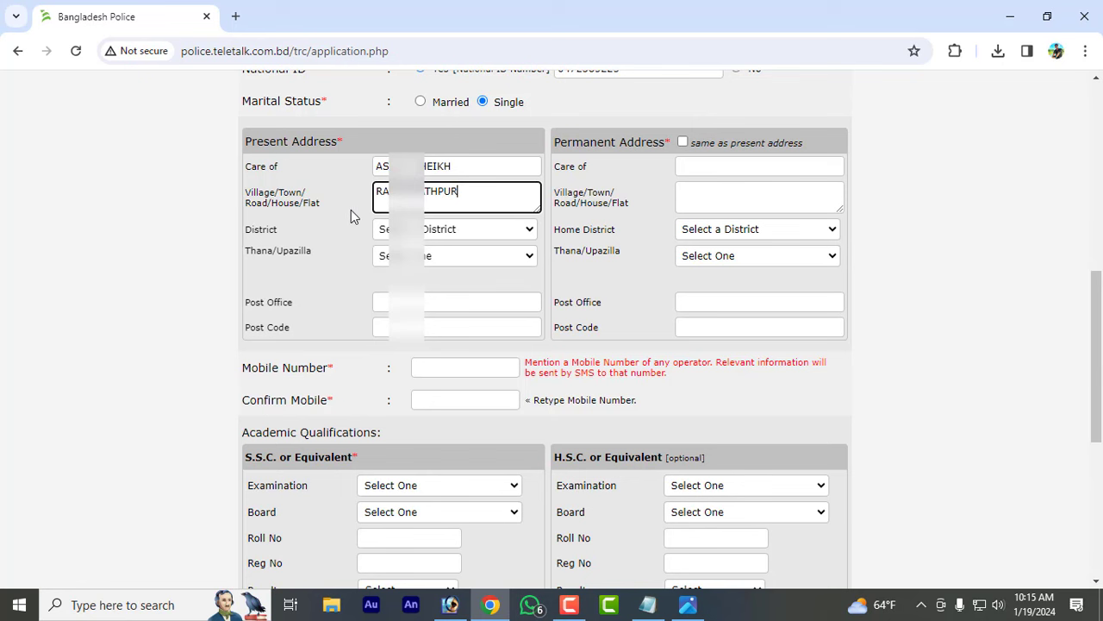
{"action": "left_click", "coordinate": [355, 211]}
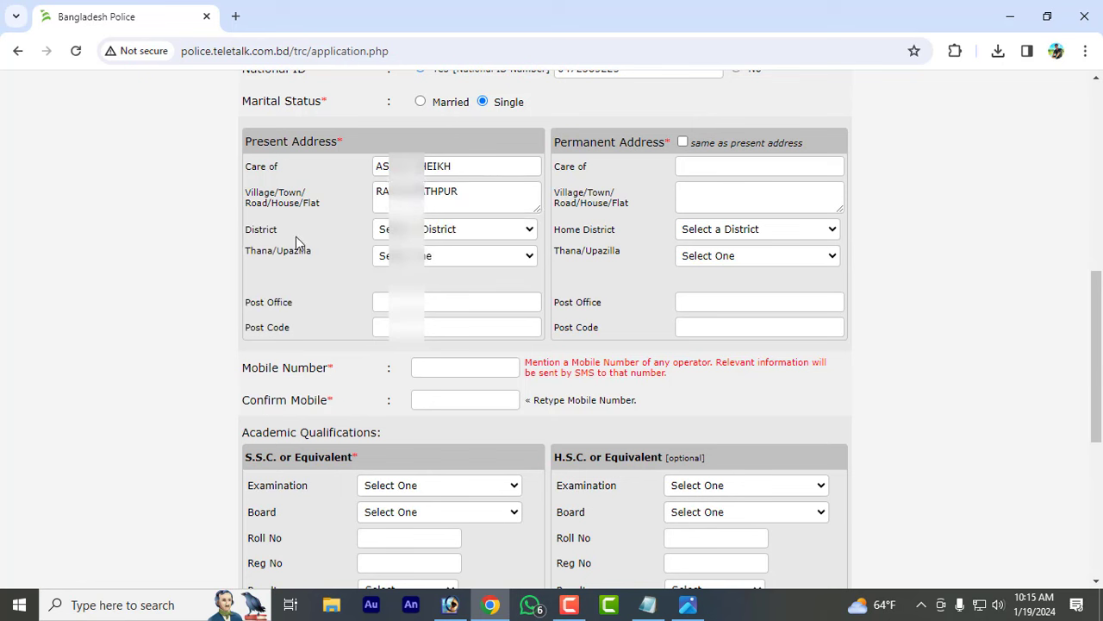
- Choose the present-address district and thana, accept the post office, and enter the post code
{"action": "left_click", "coordinate": [424, 232]}
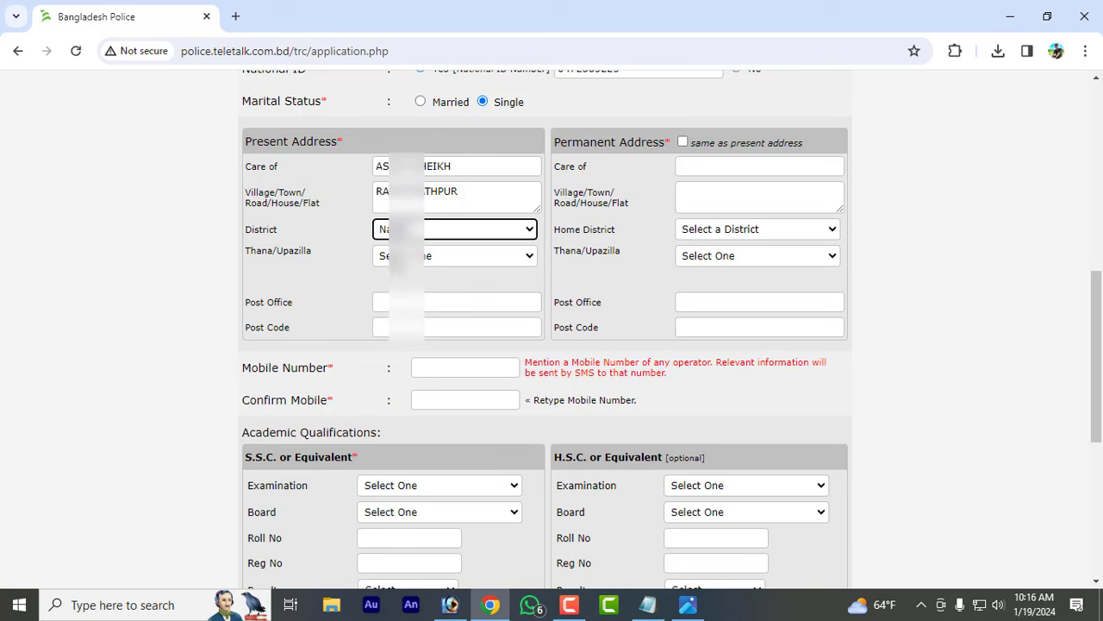
{"action": "left_click", "coordinate": [432, 257]}
{"action": "left_click", "coordinate": [412, 291]}
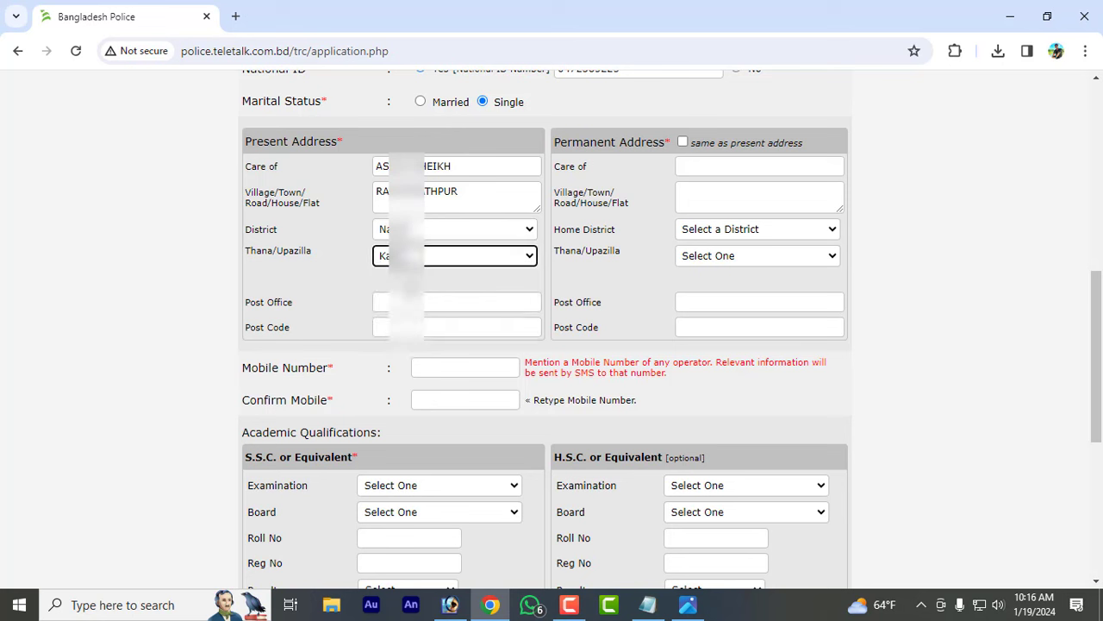
{"action": "left_click", "coordinate": [395, 303]}
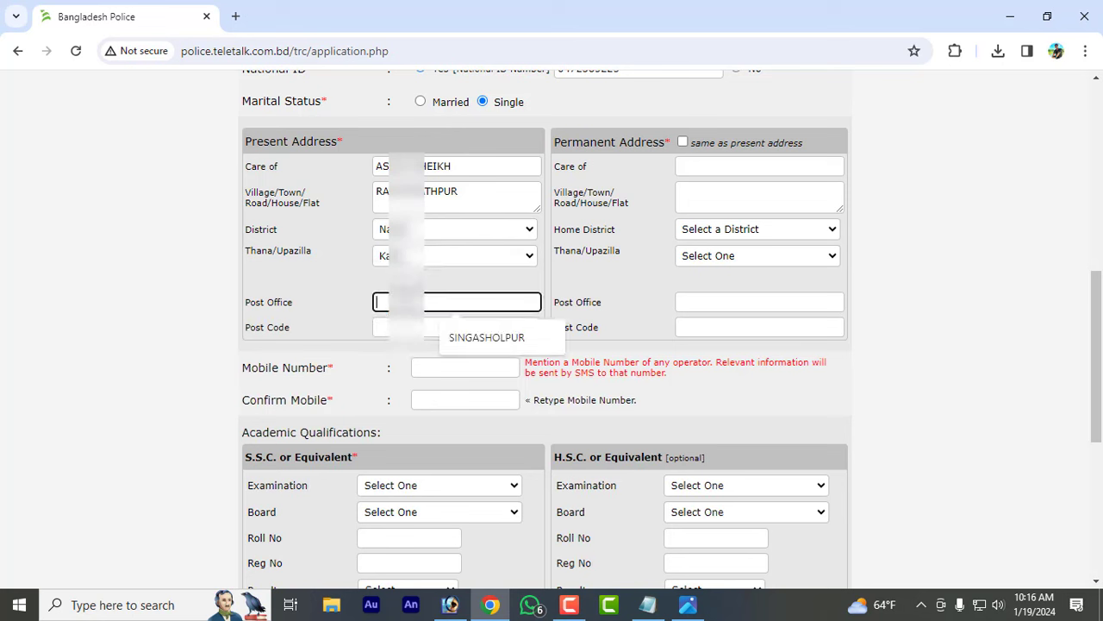
{"action": "left_click", "coordinate": [515, 344]}
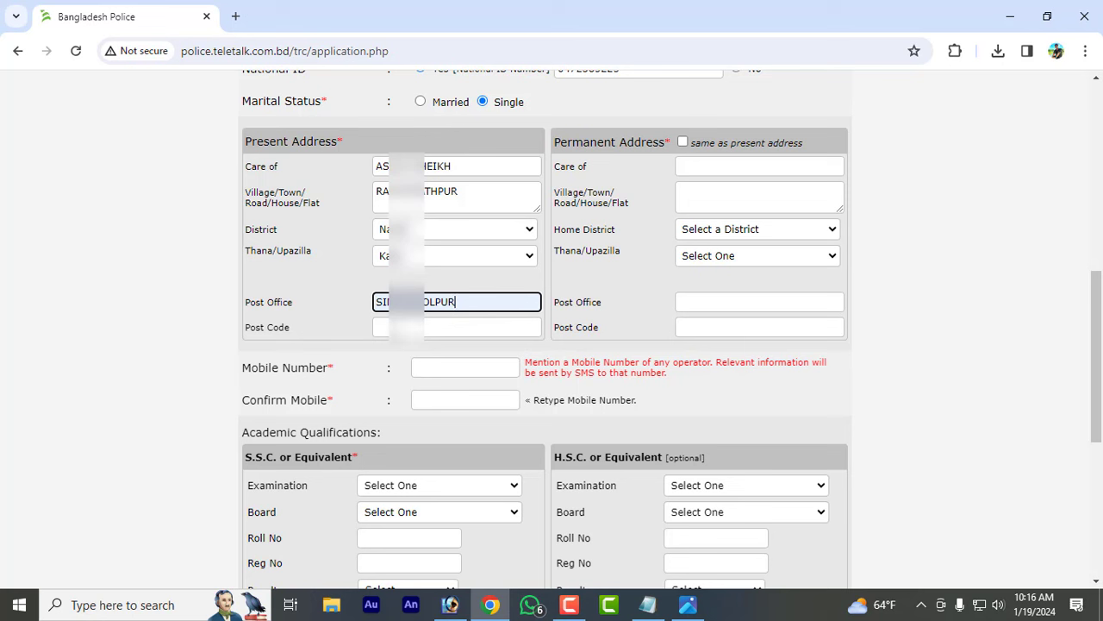
{"action": "left_click", "coordinate": [394, 330]}
{"action": "type", "text": "75"}
{"action": "left_click", "coordinate": [334, 324]}
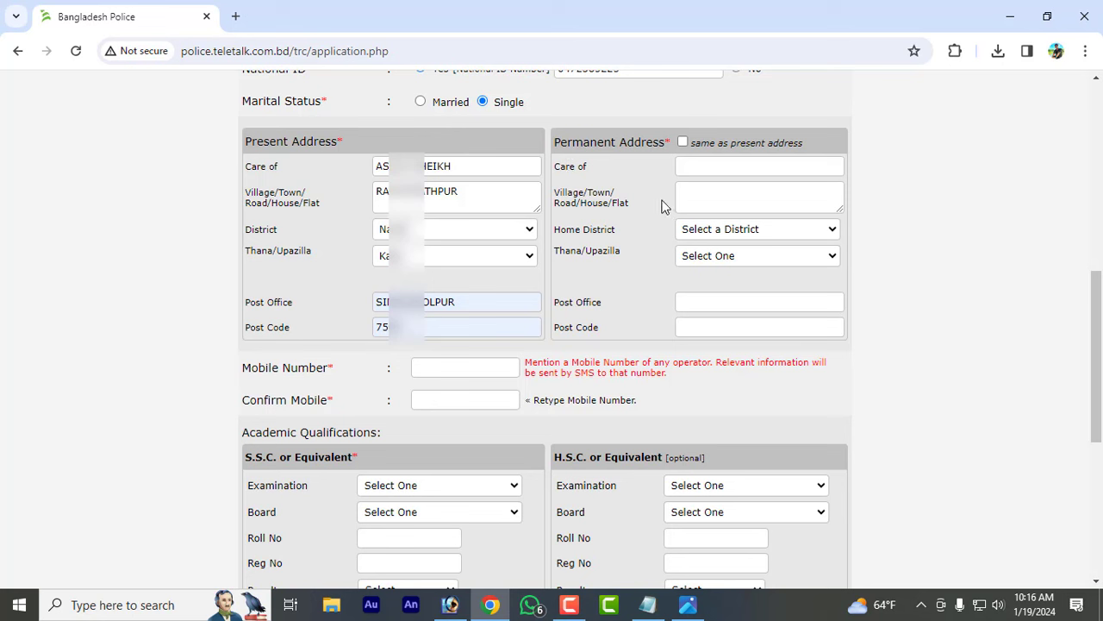
- Make the permanent address same as present, then enter and confirm the mobile number
{"action": "left_click", "coordinate": [683, 141]}
{"action": "left_click", "coordinate": [457, 369]}
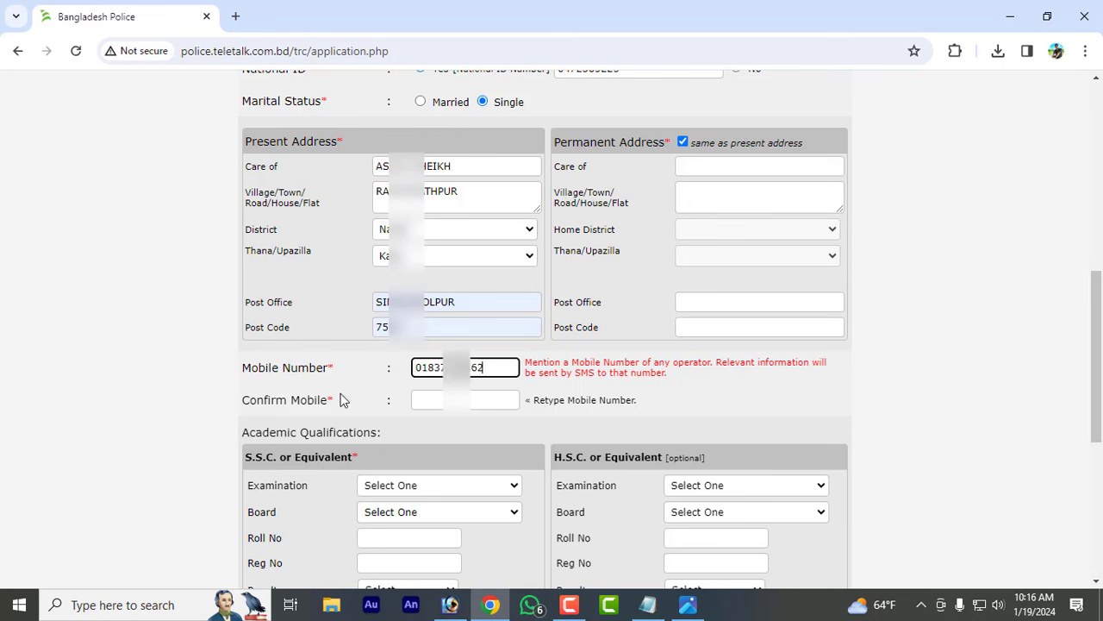
{"action": "left_click", "coordinate": [341, 393]}
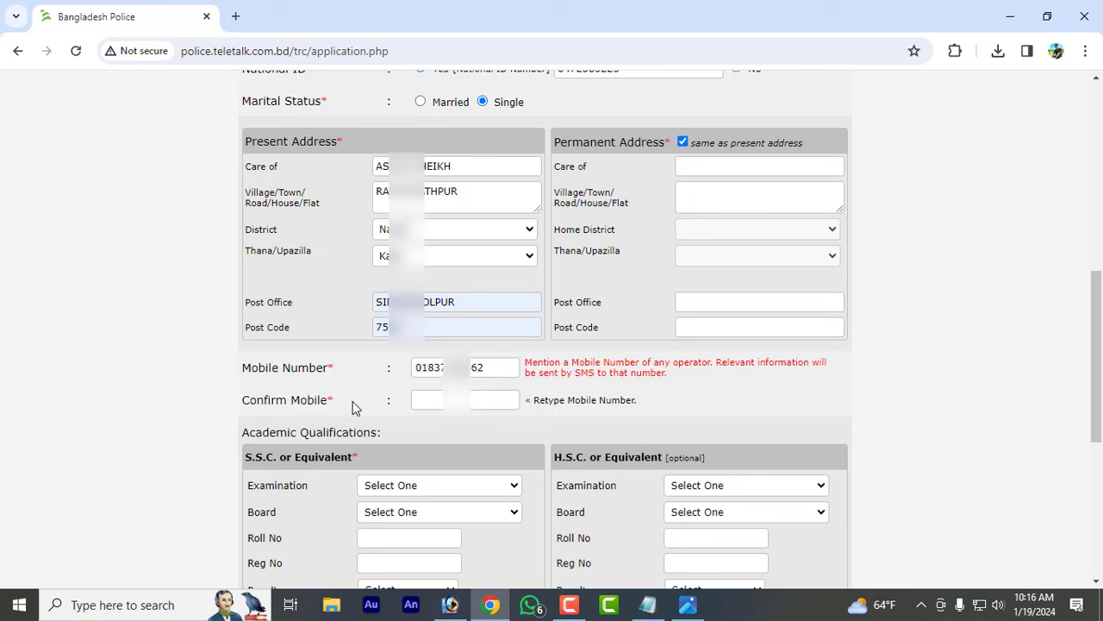
{"action": "left_click_drag", "start_coordinate": [493, 365], "coordinate": [369, 364]}
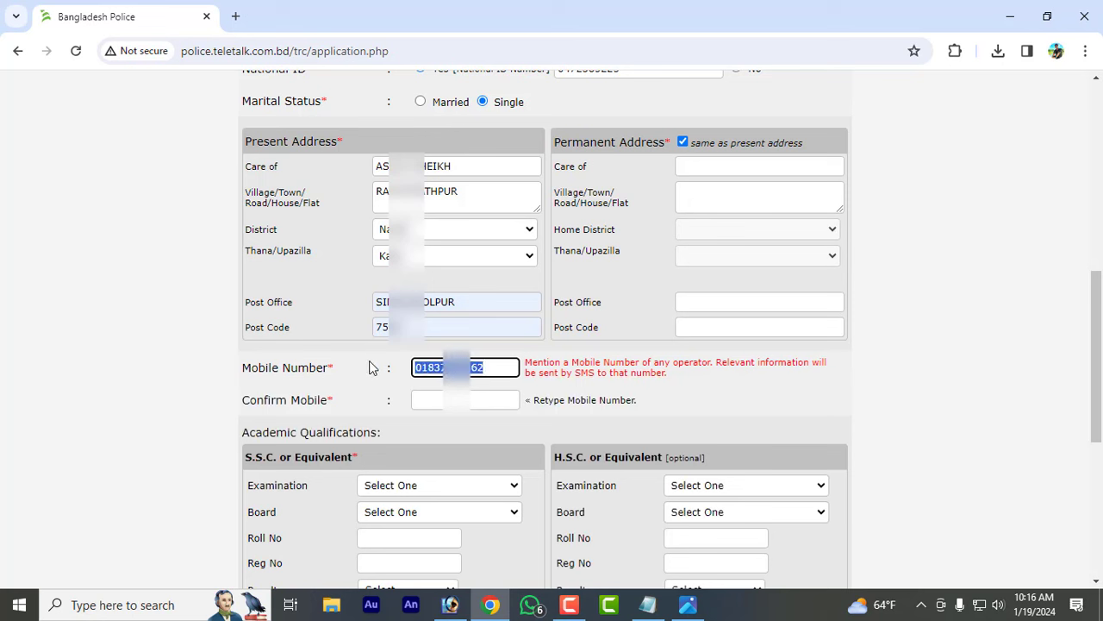
{"action": "left_click", "coordinate": [431, 400]}
{"action": "key", "text": "ctrl+v"}
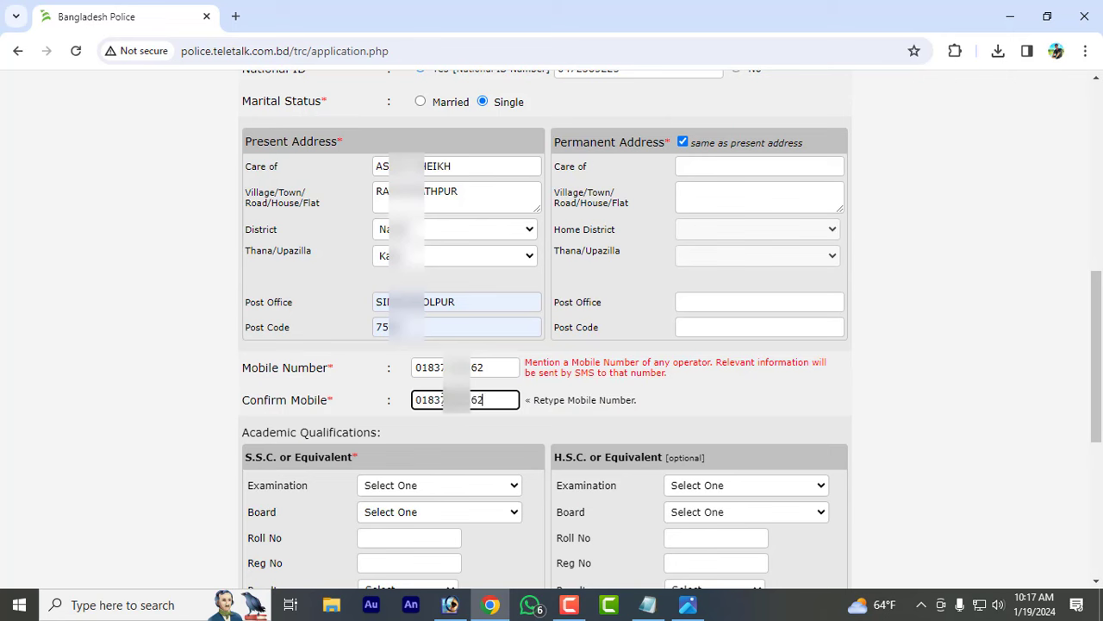
- Choose S.S.C with Jessore board and fill in the roll and registration numbers
{"action": "left_click", "coordinate": [479, 414]}
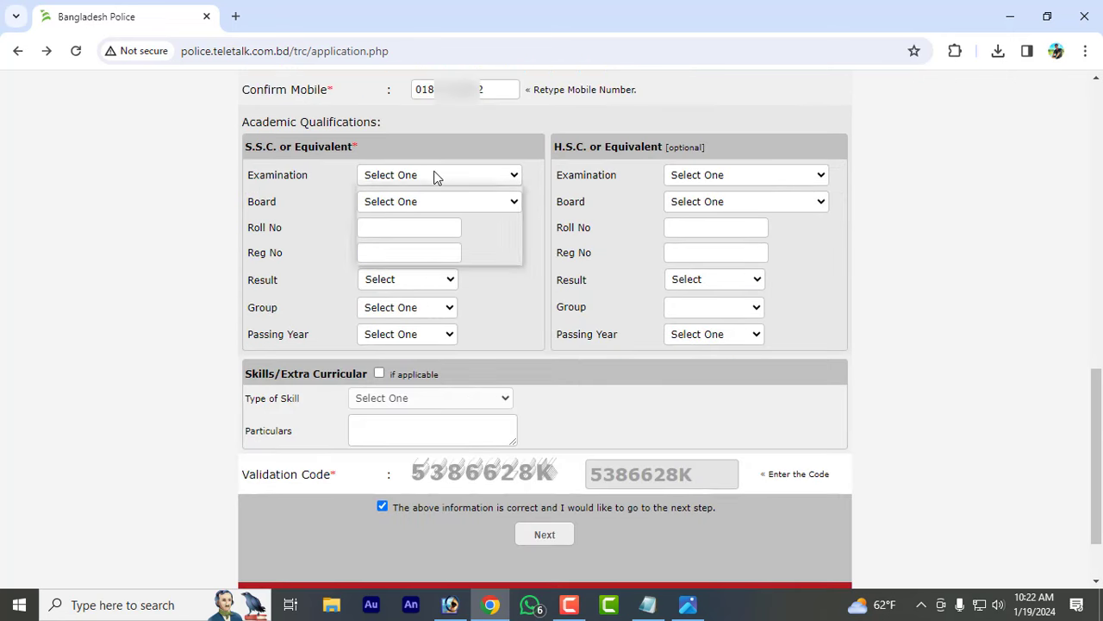
{"action": "left_click", "coordinate": [435, 176]}
{"action": "left_click", "coordinate": [401, 206]}
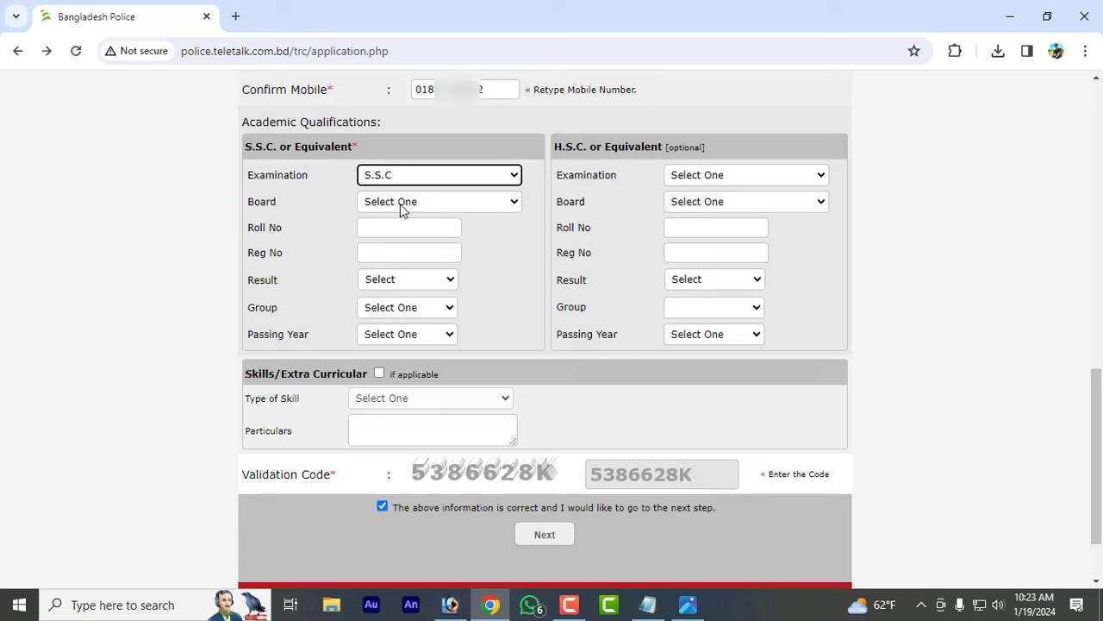
{"action": "left_click", "coordinate": [425, 204]}
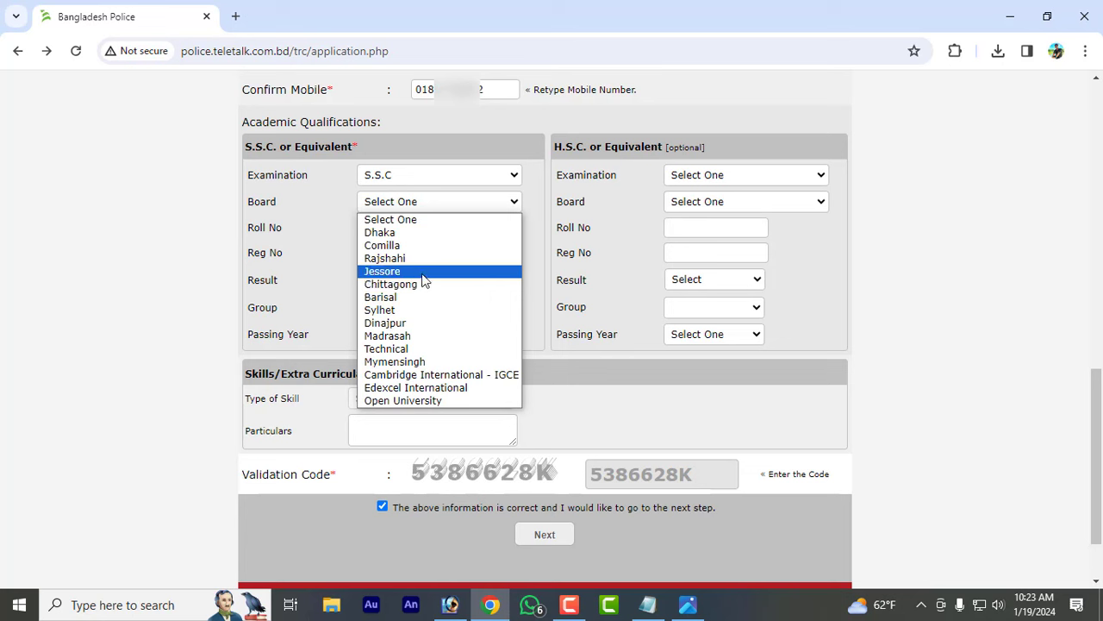
{"action": "left_click", "coordinate": [387, 272]}
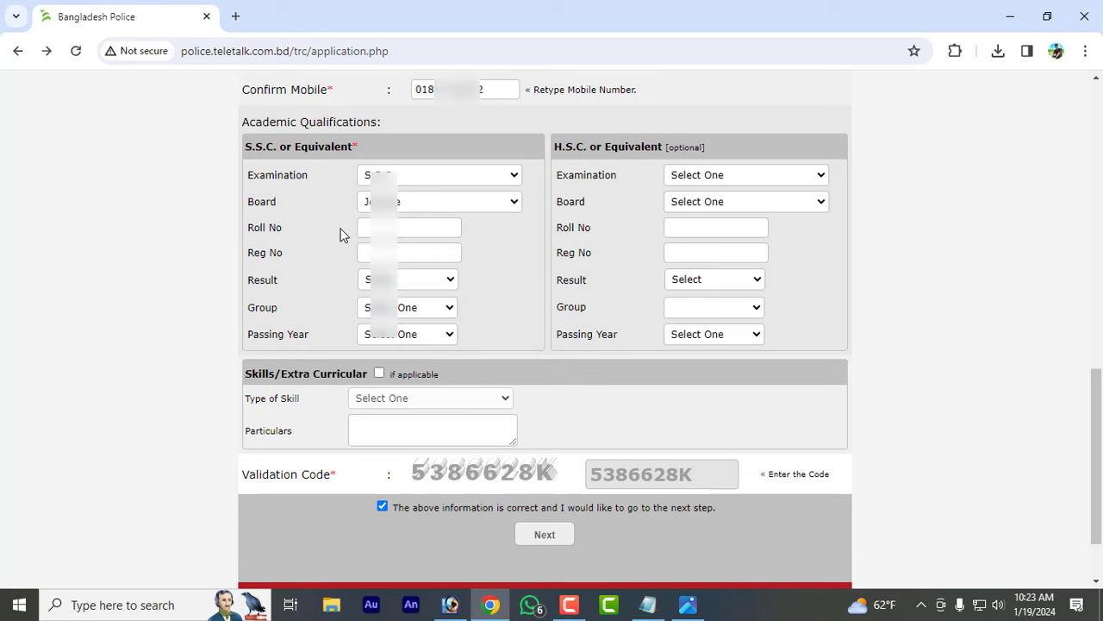
{"action": "left_click", "coordinate": [369, 230]}
{"action": "left_click", "coordinate": [419, 261]}
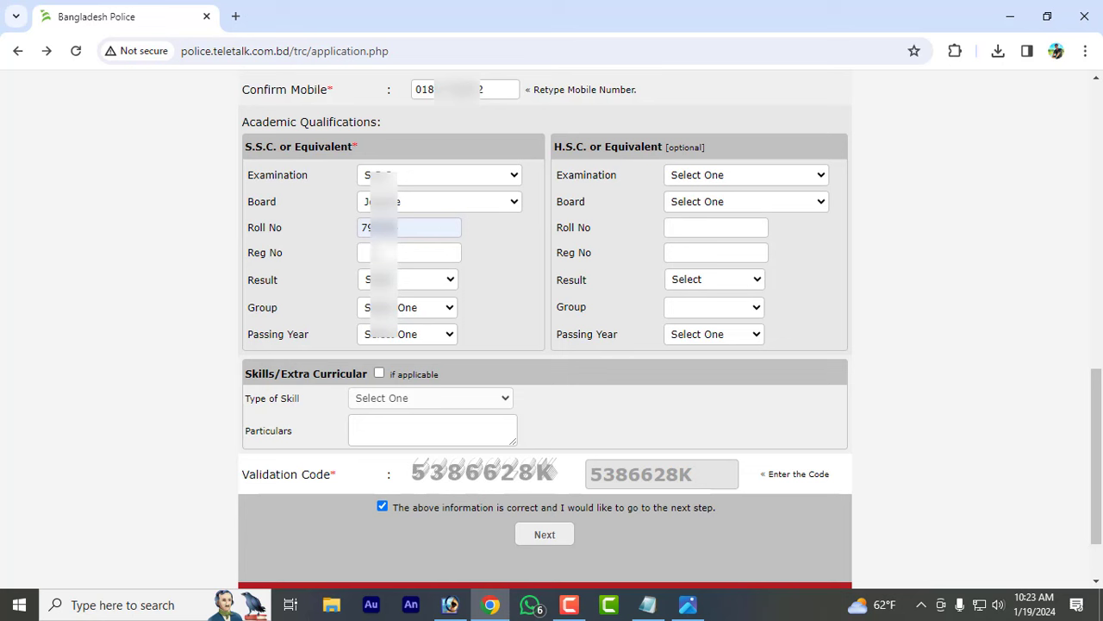
{"action": "left_click", "coordinate": [368, 252]}
{"action": "left_click", "coordinate": [422, 288]}
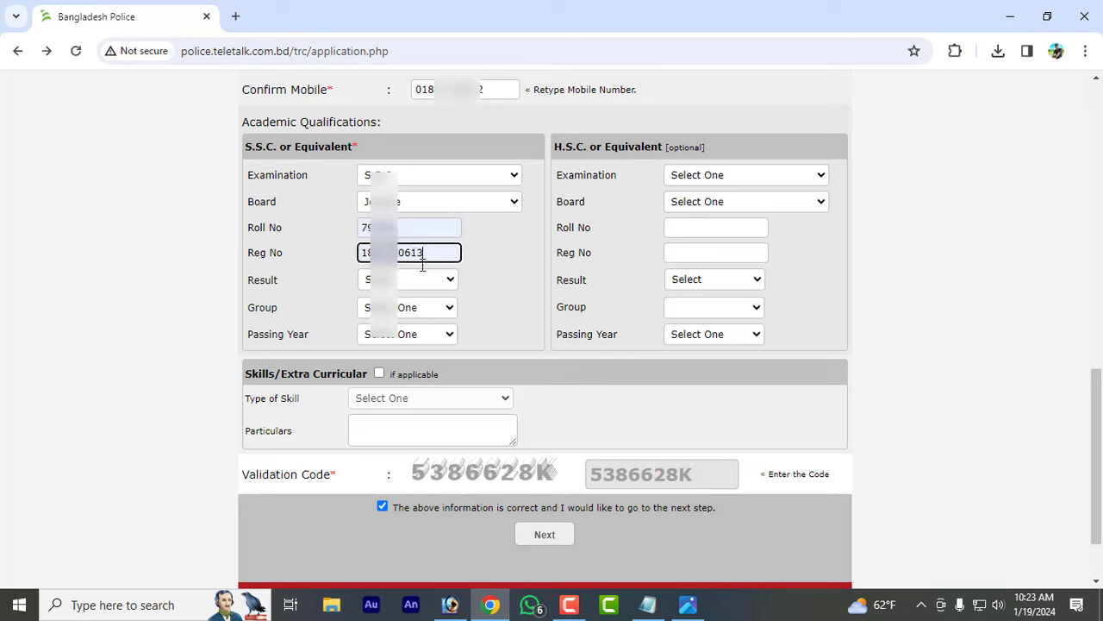
- Set the S.S.C result type to GPA, group to Humanities, and choose the passing year
{"action": "left_click", "coordinate": [399, 285]}
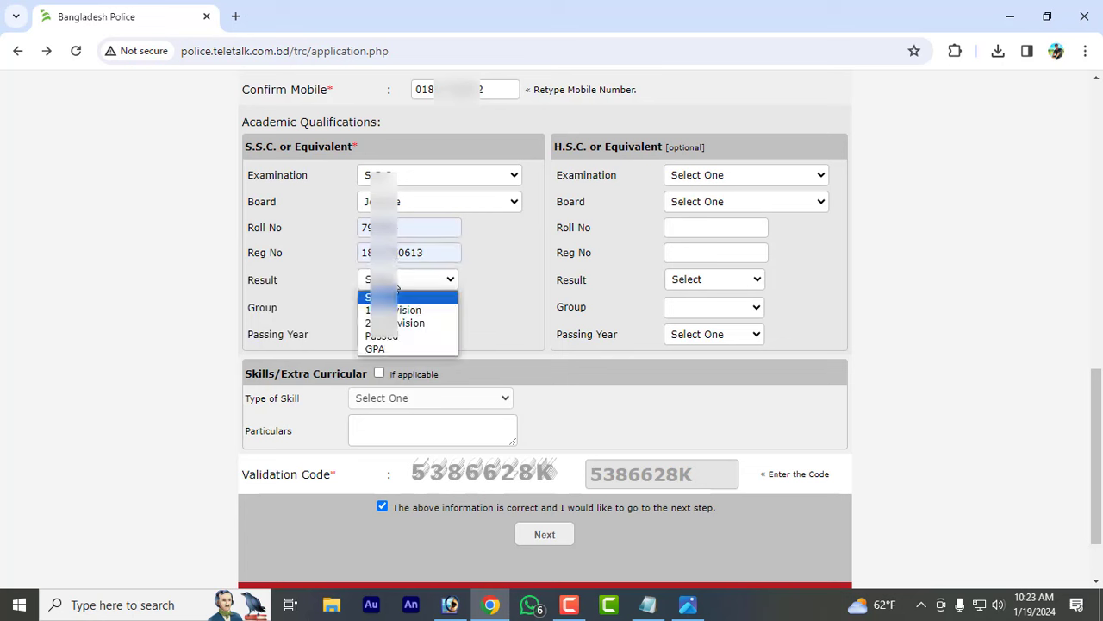
{"action": "left_click", "coordinate": [401, 346]}
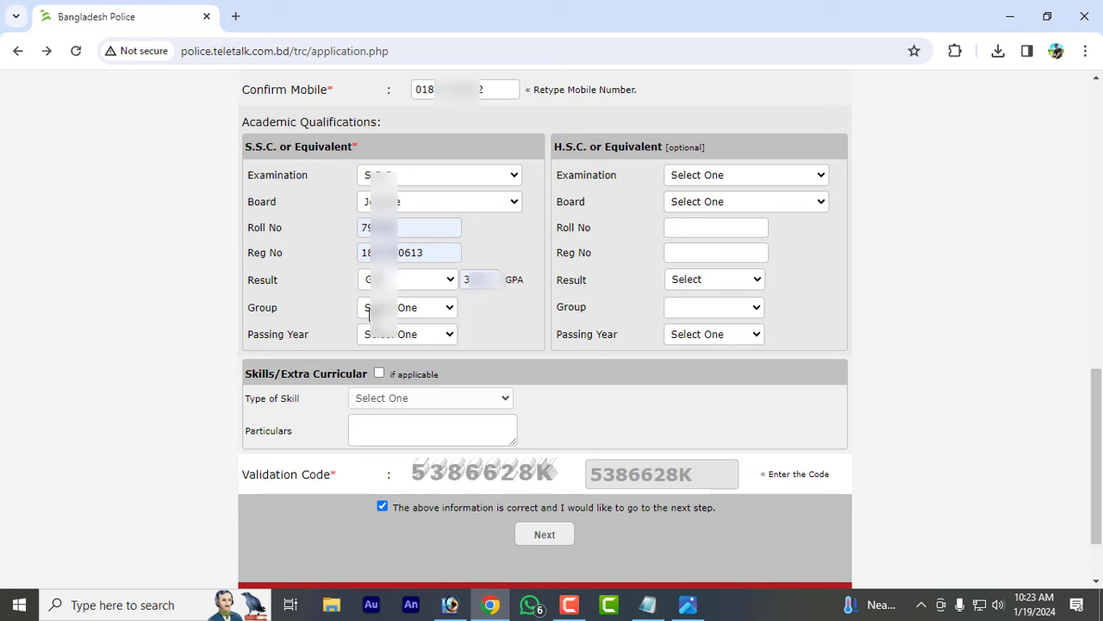
{"action": "left_click", "coordinate": [370, 310]}
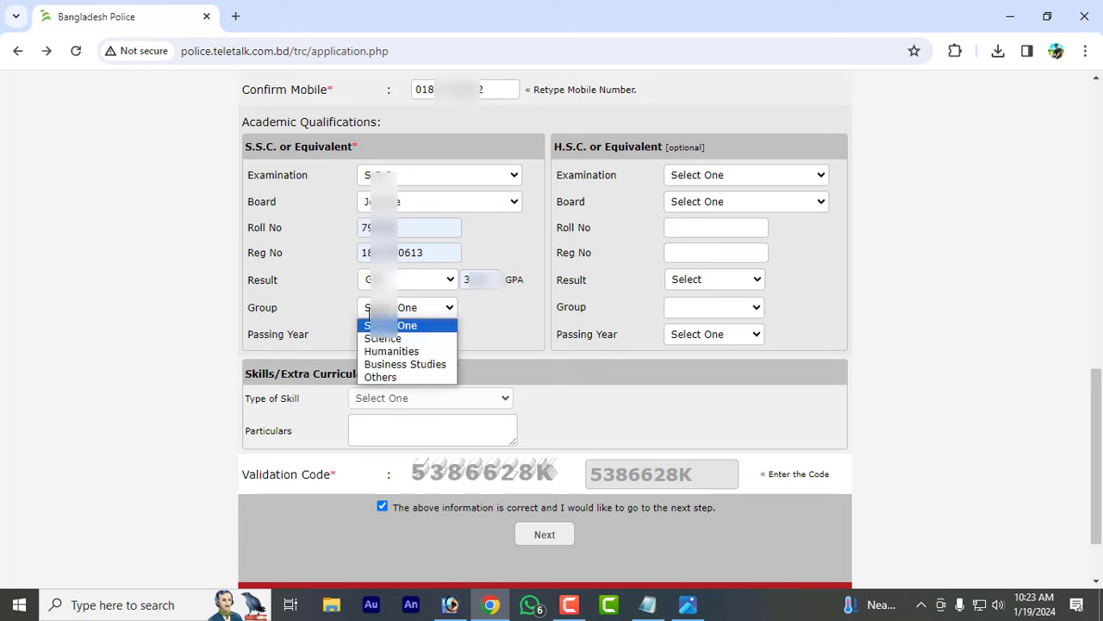
{"action": "left_click", "coordinate": [392, 351]}
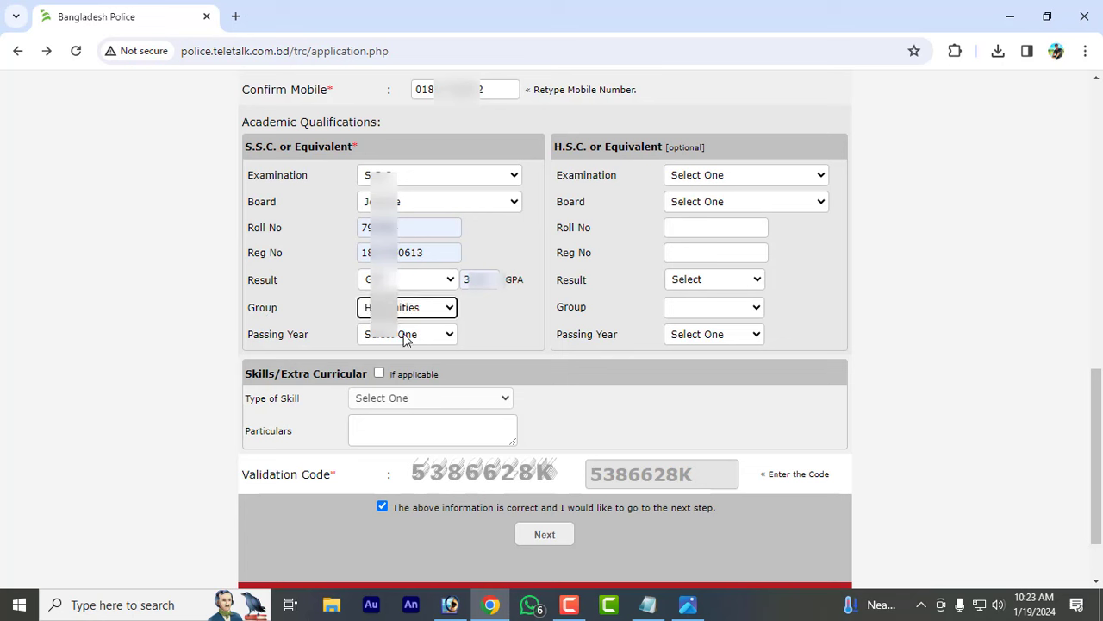
{"action": "left_click", "coordinate": [411, 336]}
{"action": "scroll", "coordinate": [407, 259], "scroll_direction": "down", "scroll_amount": 2}
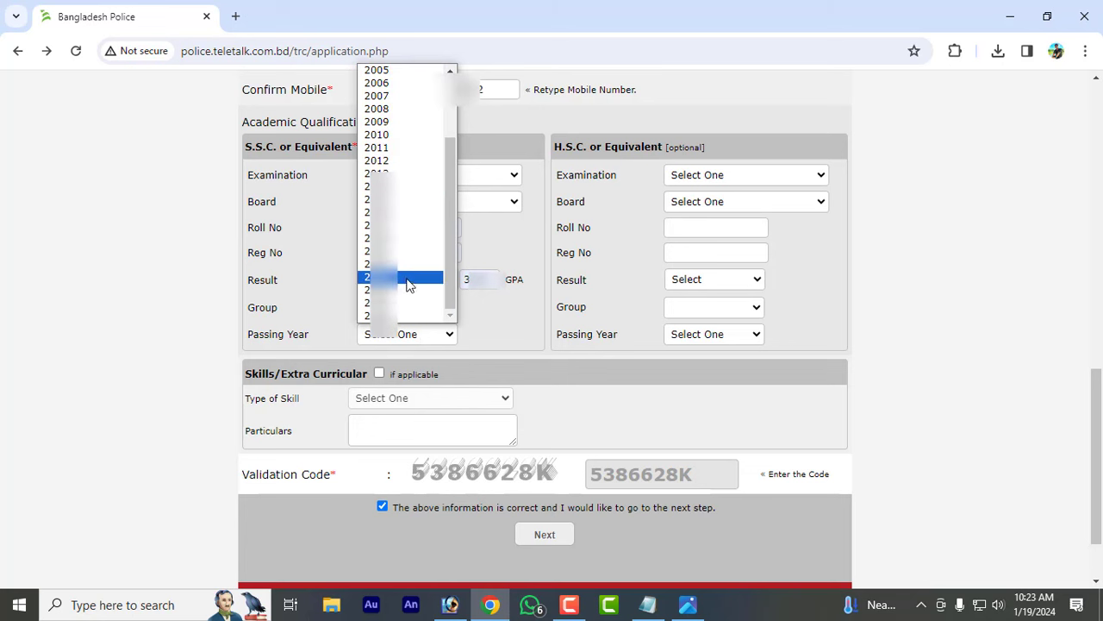
{"action": "left_click", "coordinate": [407, 277]}
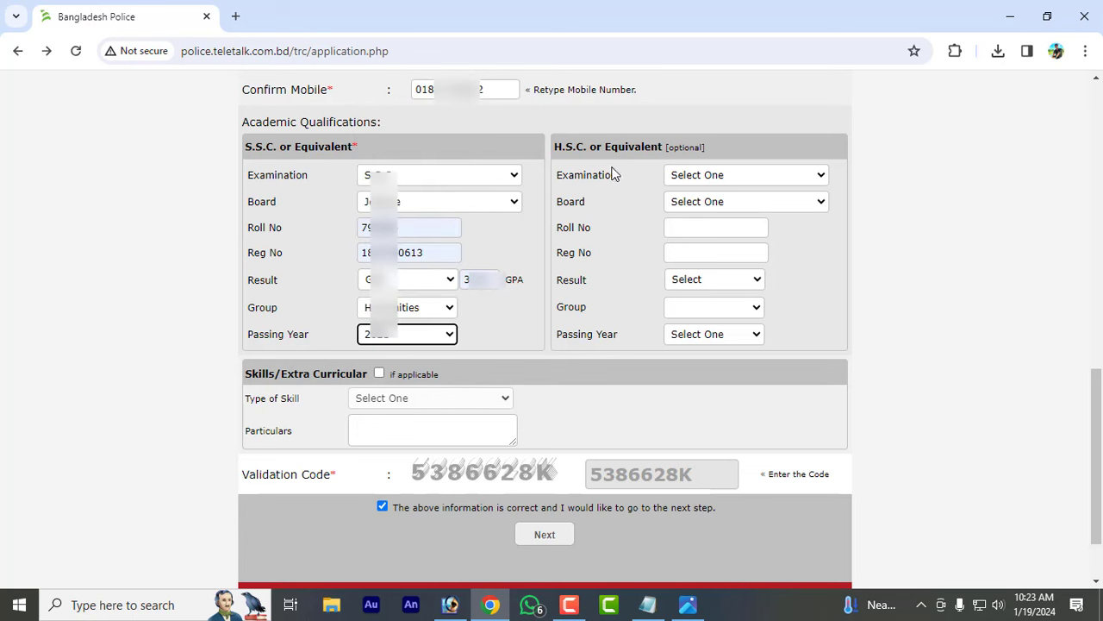
- Choose H.S.C, enter the validation code, tick the correctness declaration and go to the preview
{"action": "left_click", "coordinate": [722, 172]}
{"action": "left_click", "coordinate": [705, 203]}
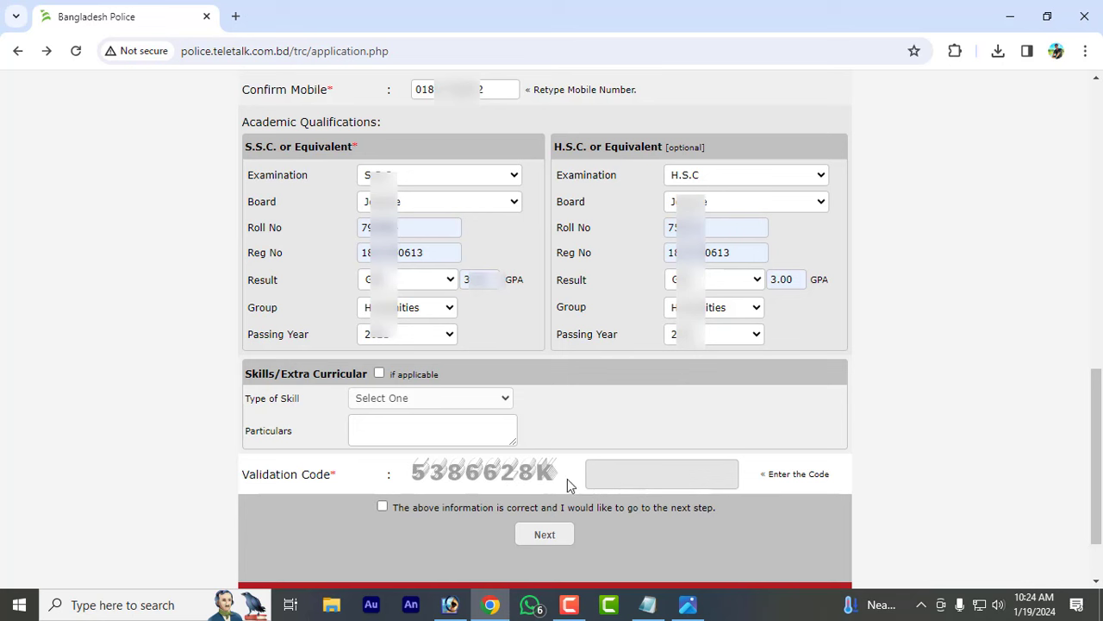
{"action": "left_click", "coordinate": [641, 468]}
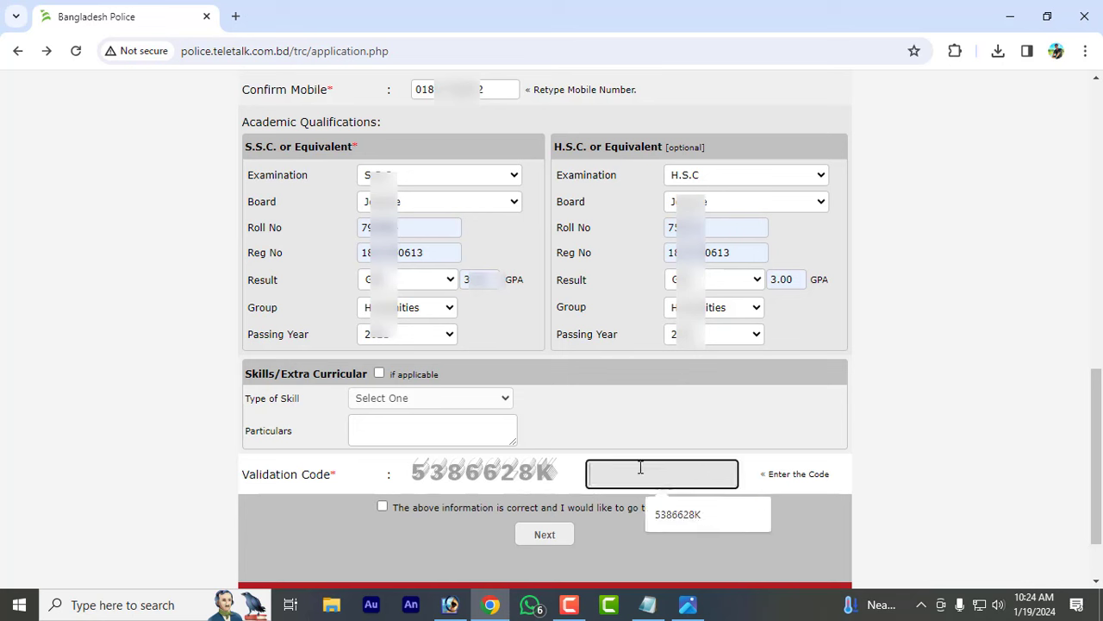
{"action": "left_click", "coordinate": [686, 522]}
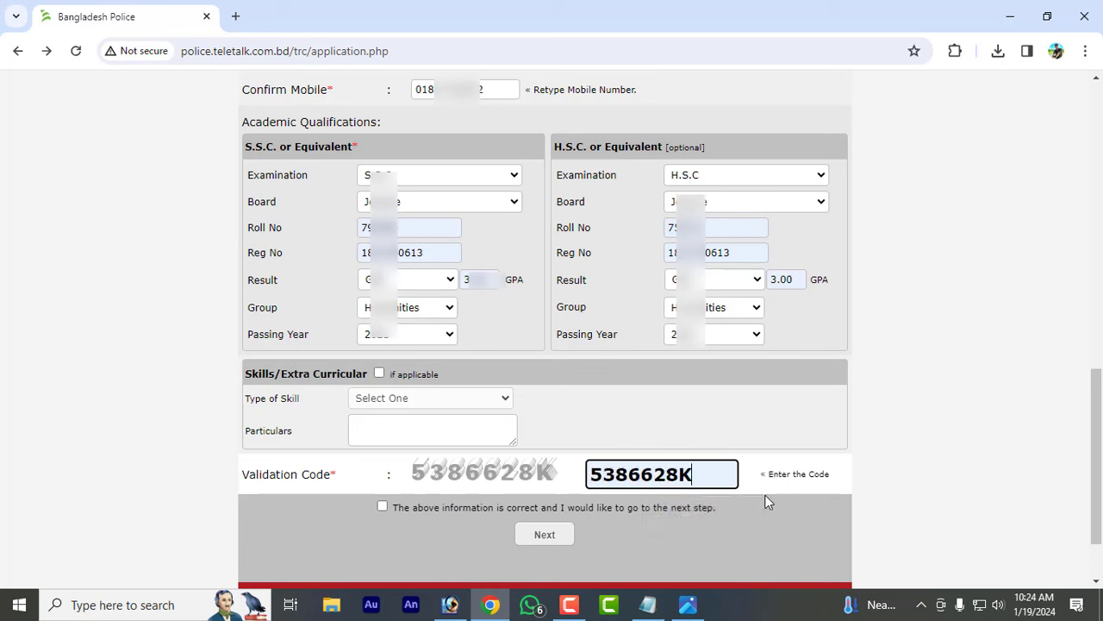
{"action": "left_click", "coordinate": [383, 508]}
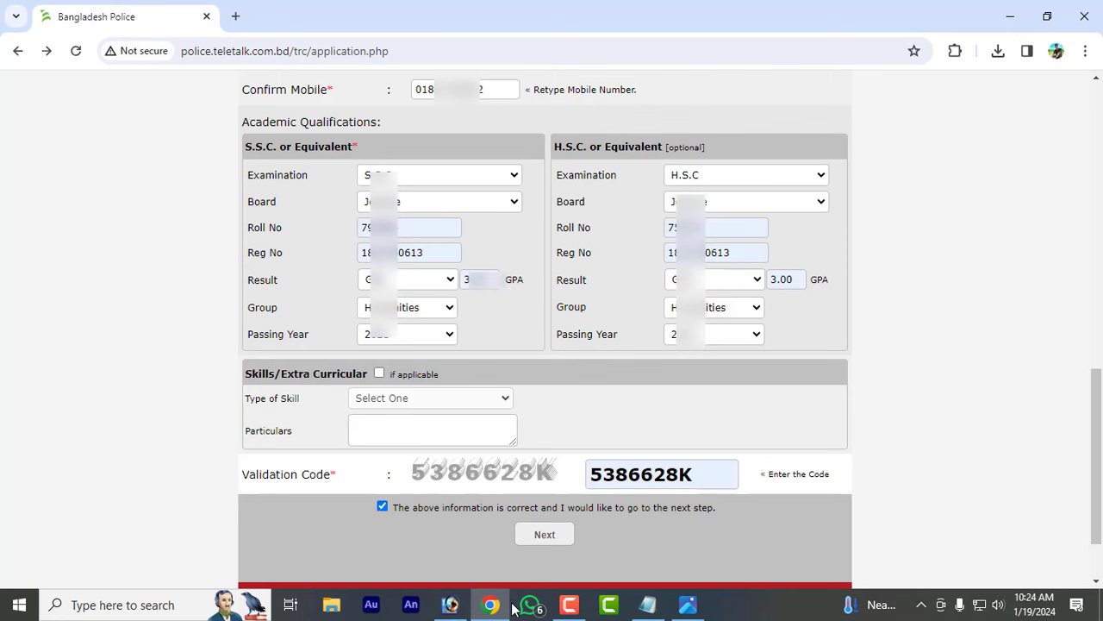
{"action": "left_click", "coordinate": [554, 534]}
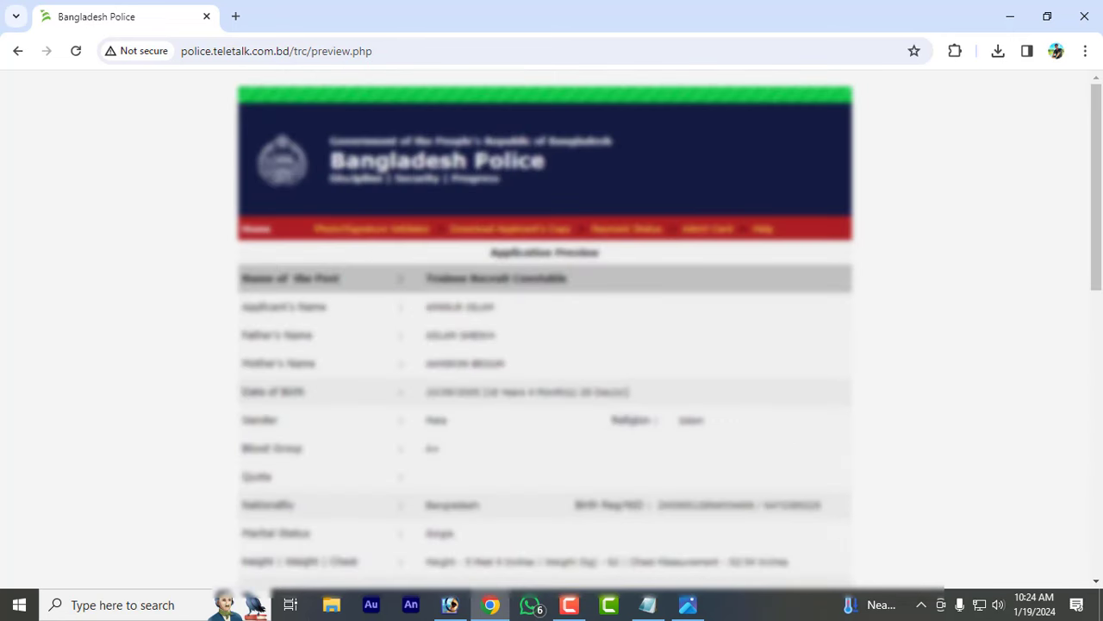
- Scroll through the Application Preview down to the Upload Photo & Signature section
{"action": "scroll", "coordinate": [630, 340], "scroll_direction": "down", "scroll_amount": 2}
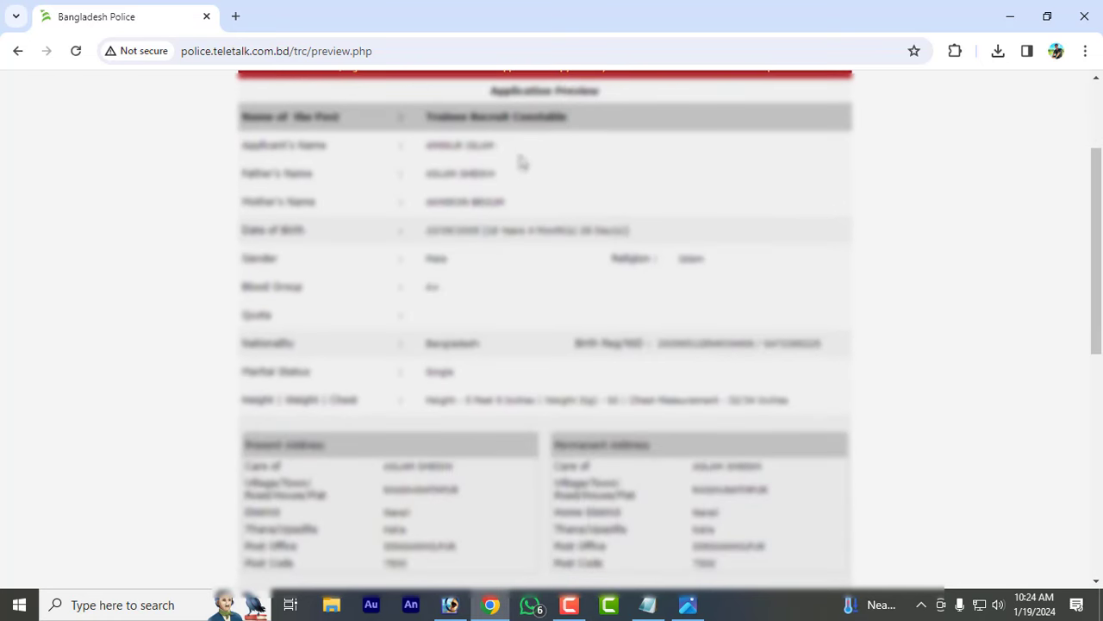
{"action": "scroll", "coordinate": [544, 274], "scroll_direction": "down", "scroll_amount": 6}
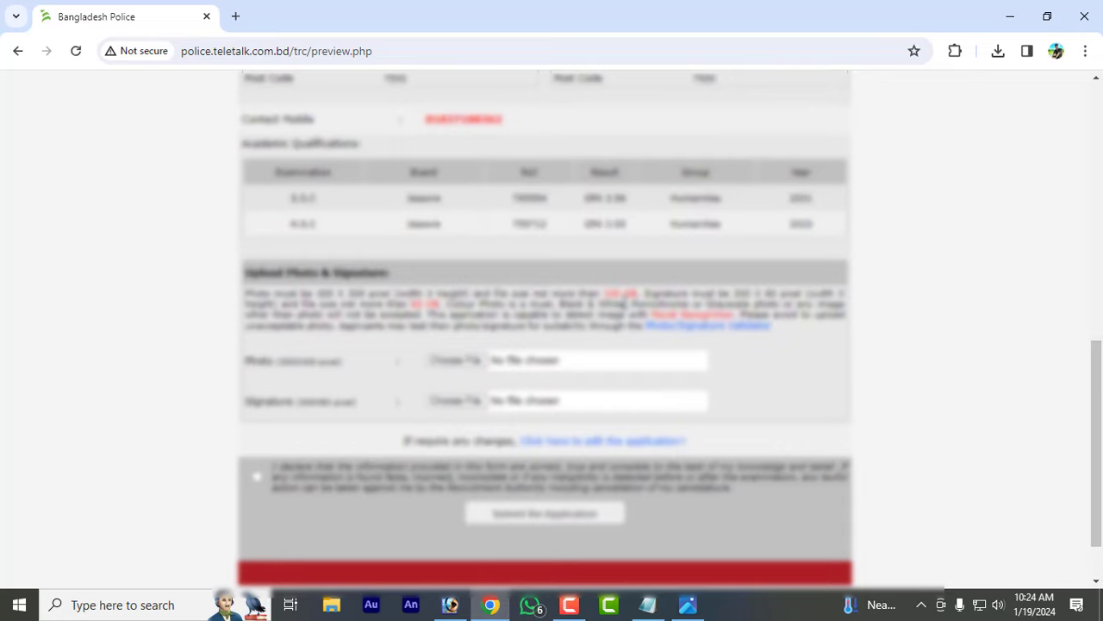
{"action": "scroll", "coordinate": [575, 345], "scroll_direction": "up", "scroll_amount": 3}
{"action": "scroll", "coordinate": [576, 326], "scroll_direction": "up", "scroll_amount": 5}
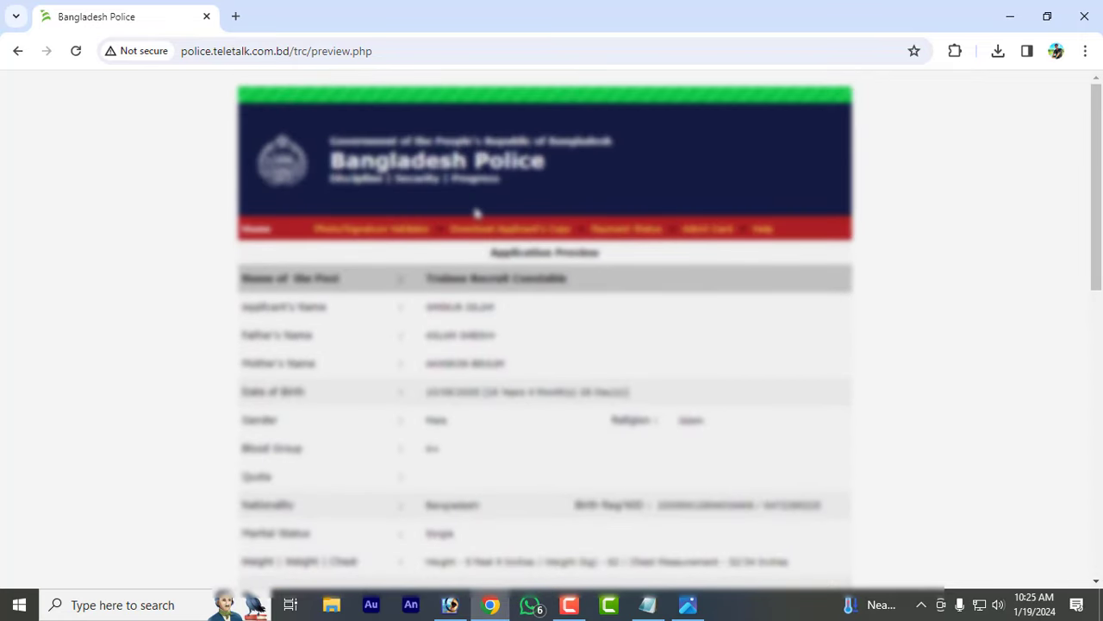
{"action": "scroll", "coordinate": [635, 279], "scroll_direction": "down", "scroll_amount": 7}
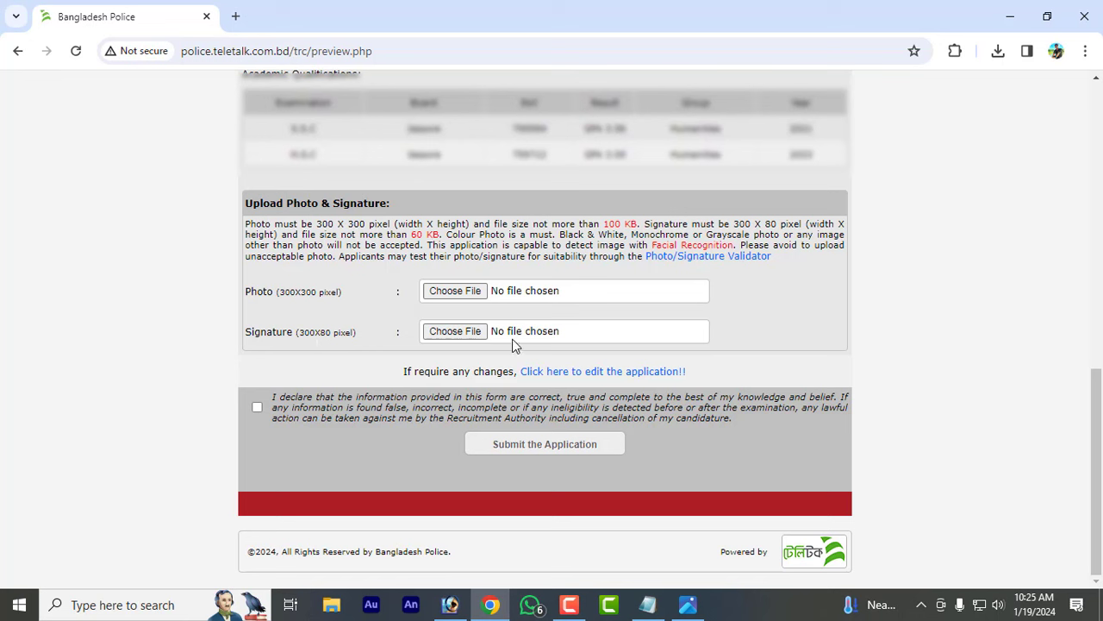
- Attach the applicant's photo image from its folder to the Photo field
{"action": "left_click", "coordinate": [456, 290]}
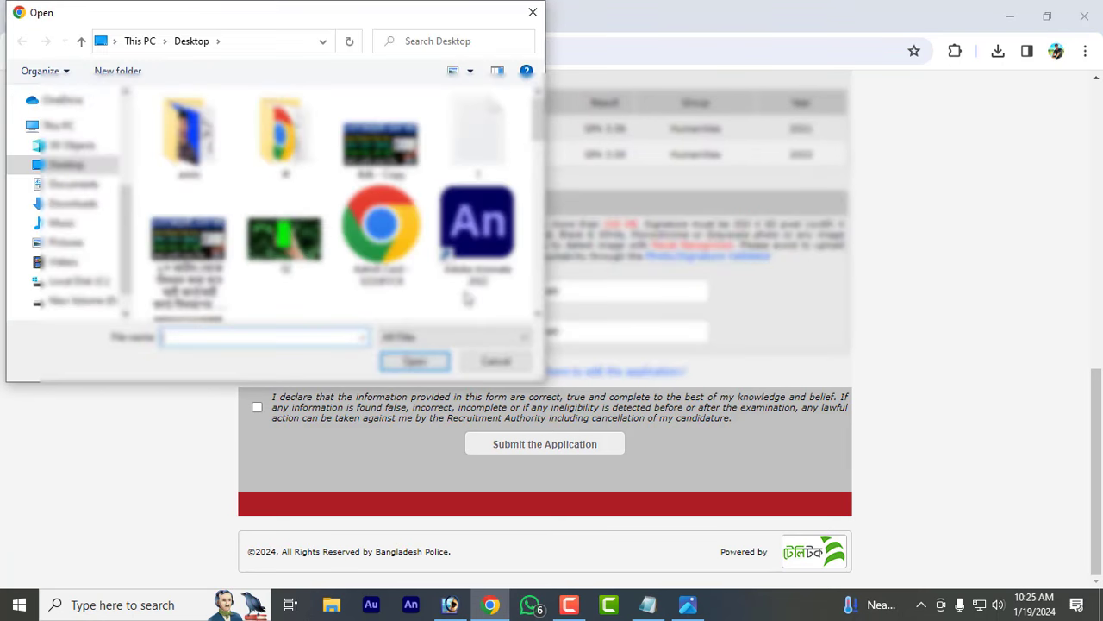
{"action": "double_click", "coordinate": [284, 226]}
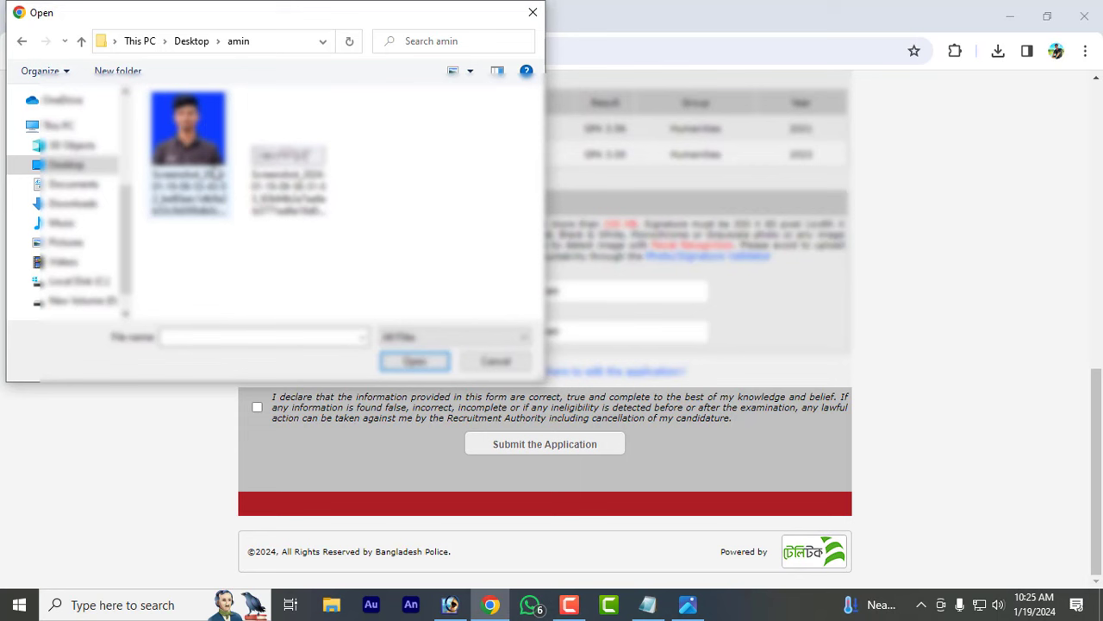
{"action": "left_click", "coordinate": [216, 175]}
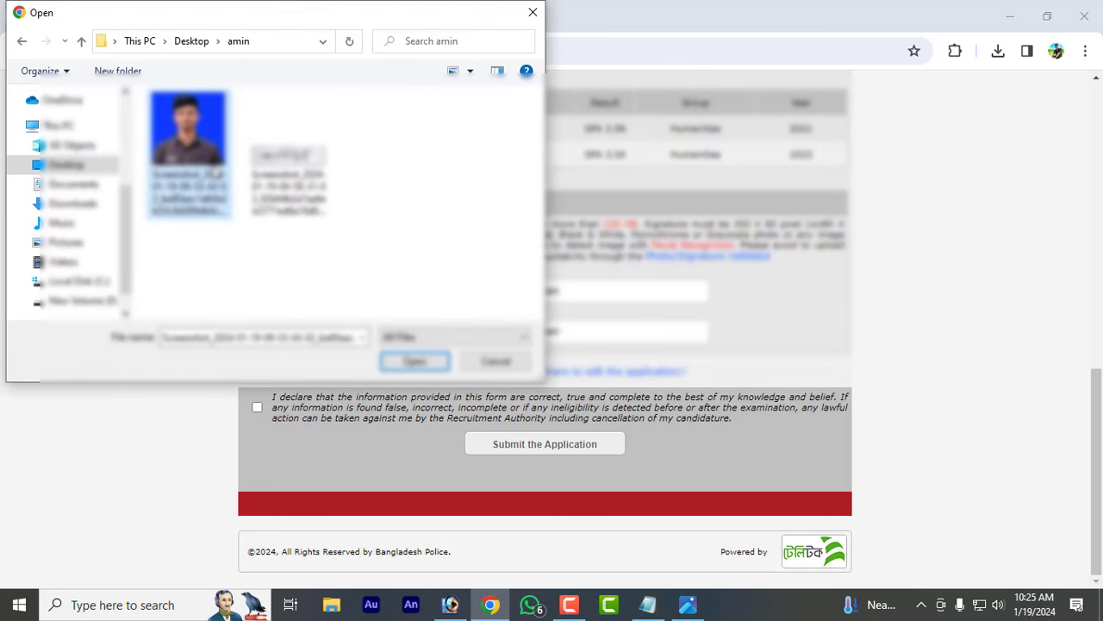
{"action": "left_click", "coordinate": [414, 361]}
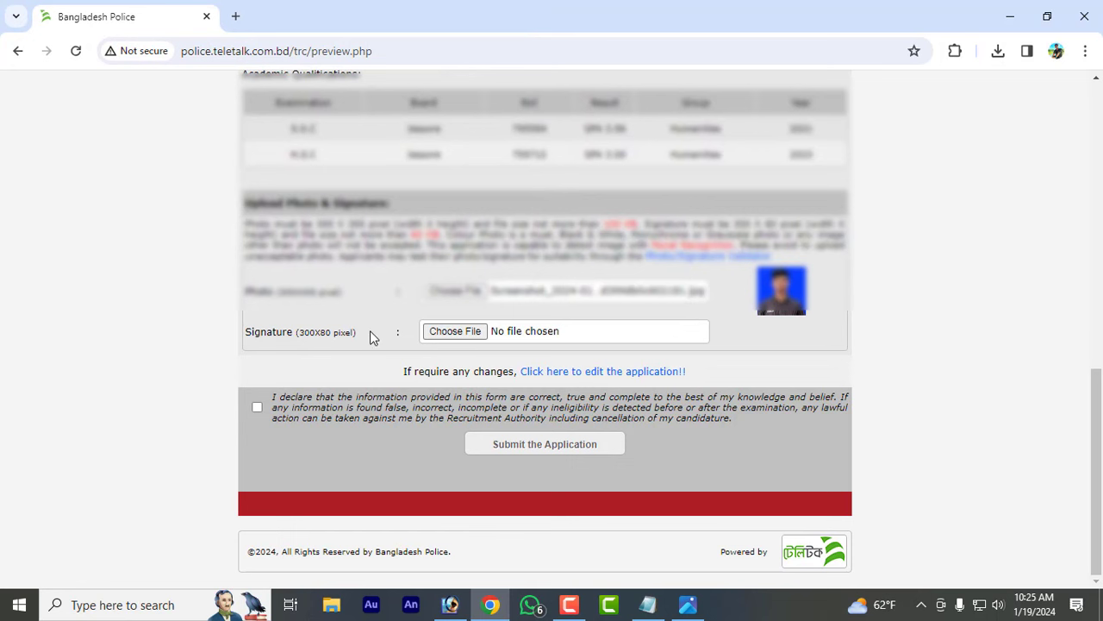
- Attach the signature image and submit the application
{"action": "left_click", "coordinate": [456, 333]}
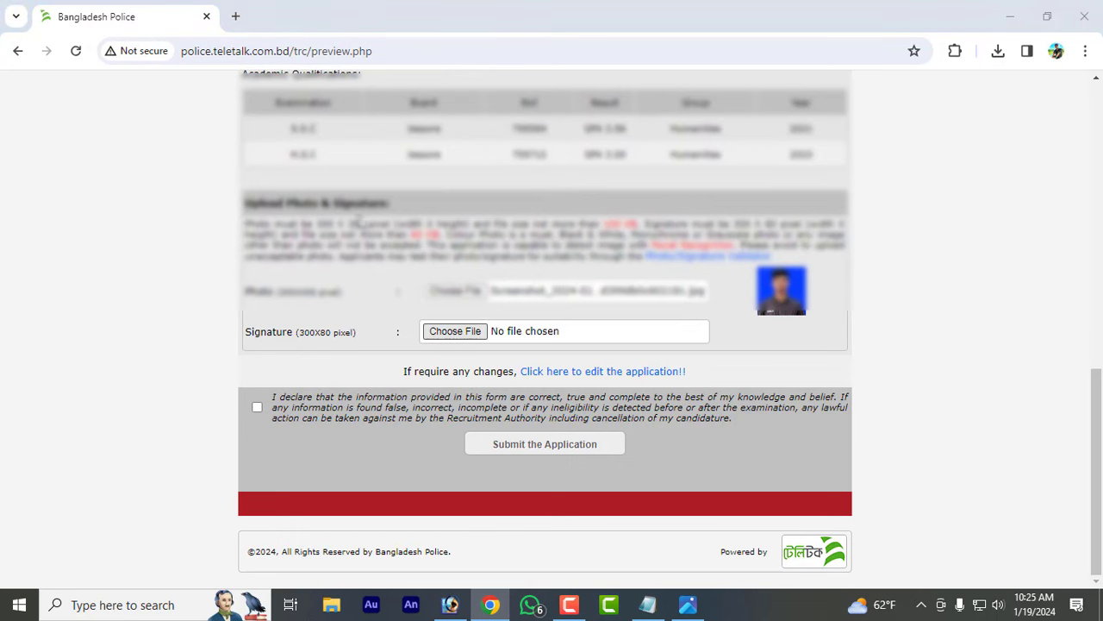
{"action": "left_click", "coordinate": [279, 163]}
{"action": "left_click", "coordinate": [437, 360]}
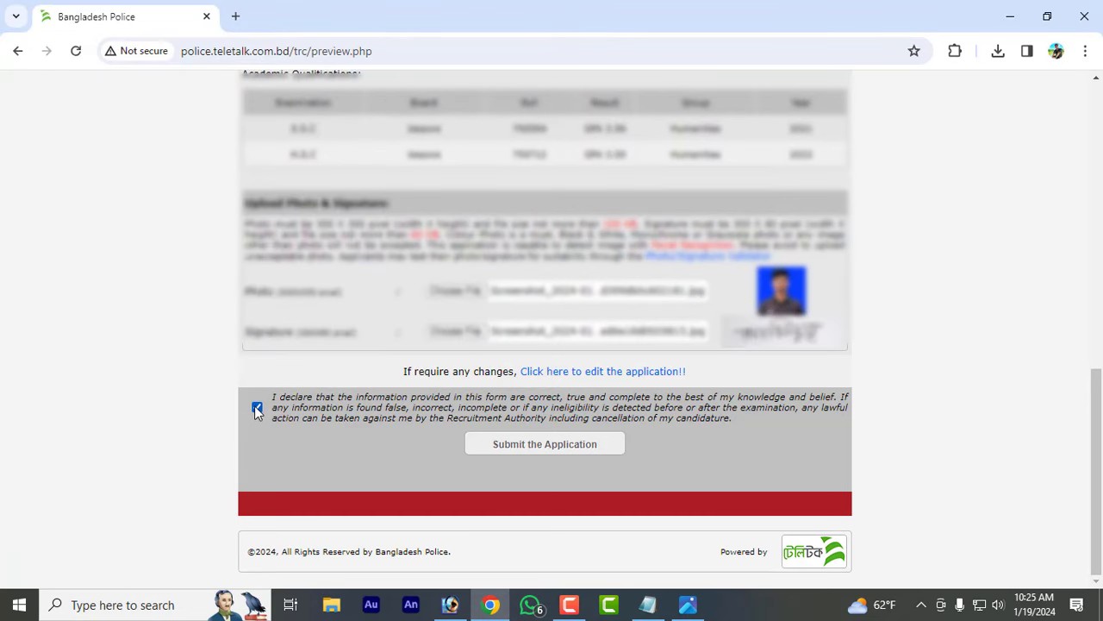
{"action": "left_click", "coordinate": [537, 446]}
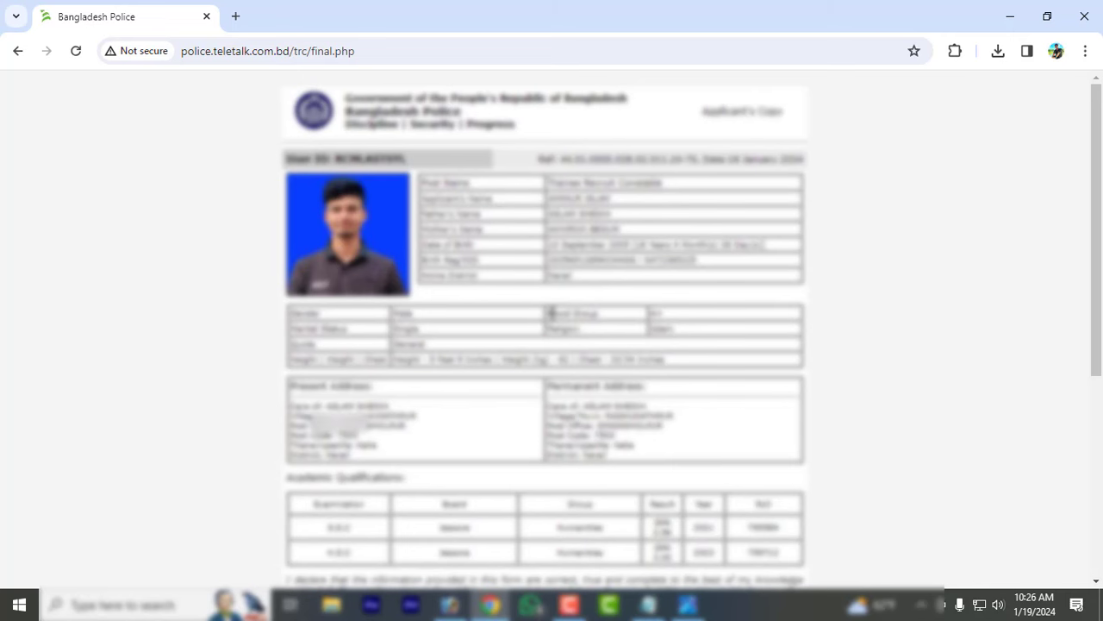
- Scroll down to the 'All Information Submitted Successfully' message with the User ID and SMS format
{"action": "scroll", "coordinate": [552, 312], "scroll_direction": "down", "scroll_amount": 4}
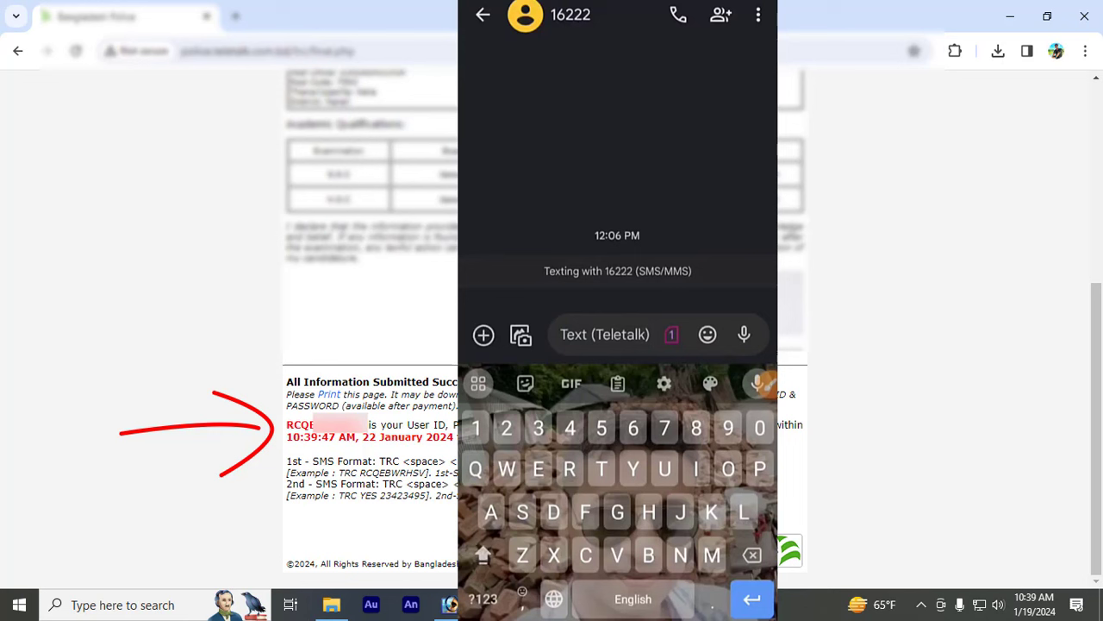
- Send 'TRC' plus the applicant's User ID to 16222, accepting the message charge
{"action": "type", "text": "TRC"}
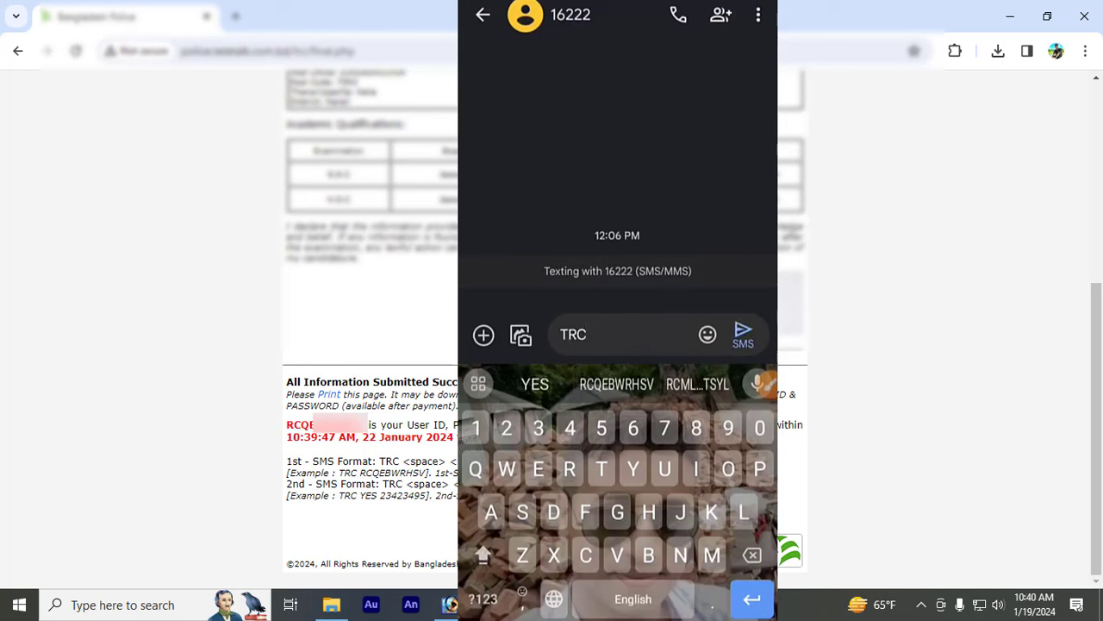
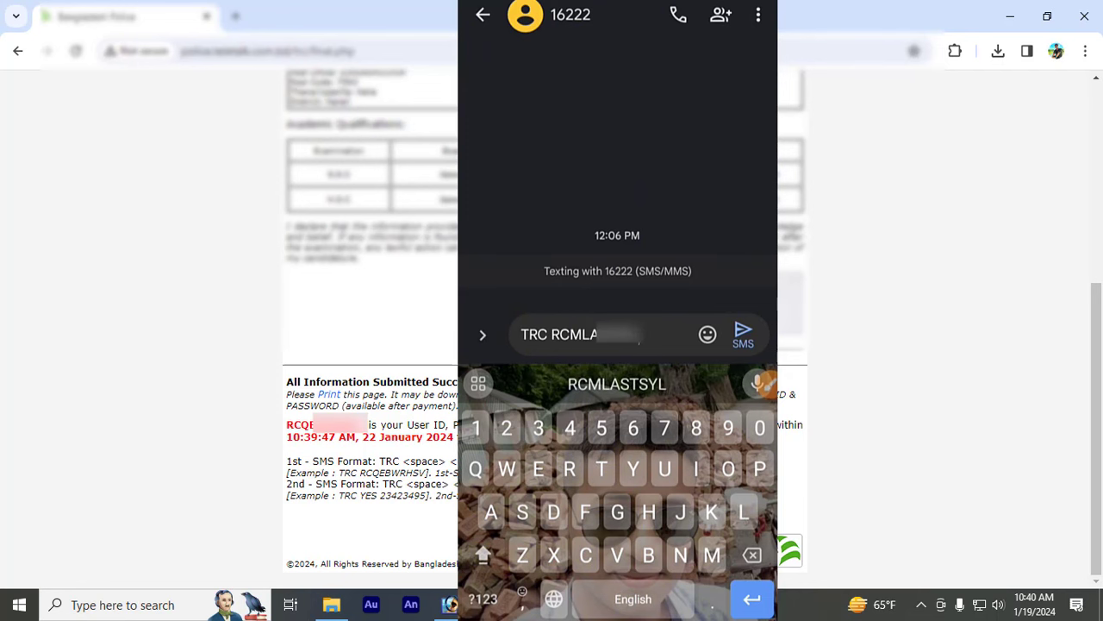
{"action": "left_click", "coordinate": [766, 384]}
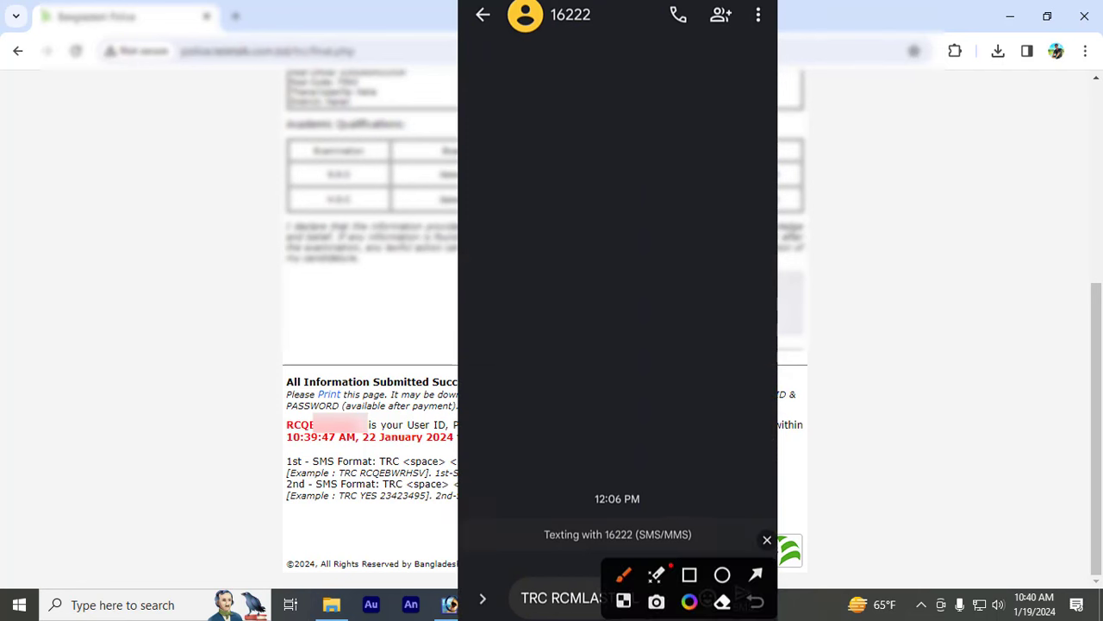
{"action": "mouse_move", "coordinate": [581, 4]}
{"action": "left_mouse_down"}
{"action": "mouse_move", "coordinate": [591, 53]}
{"action": "mouse_move", "coordinate": [549, 11]}
{"action": "left_mouse_up"}
{"action": "left_click", "coordinate": [766, 541]}
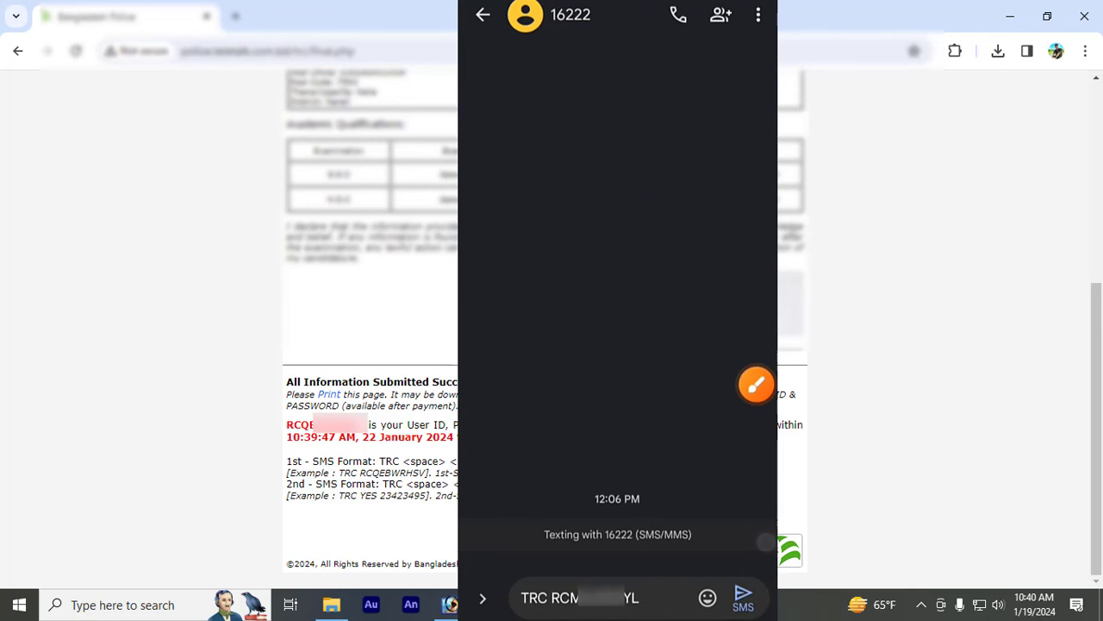
{"action": "left_click", "coordinate": [747, 596]}
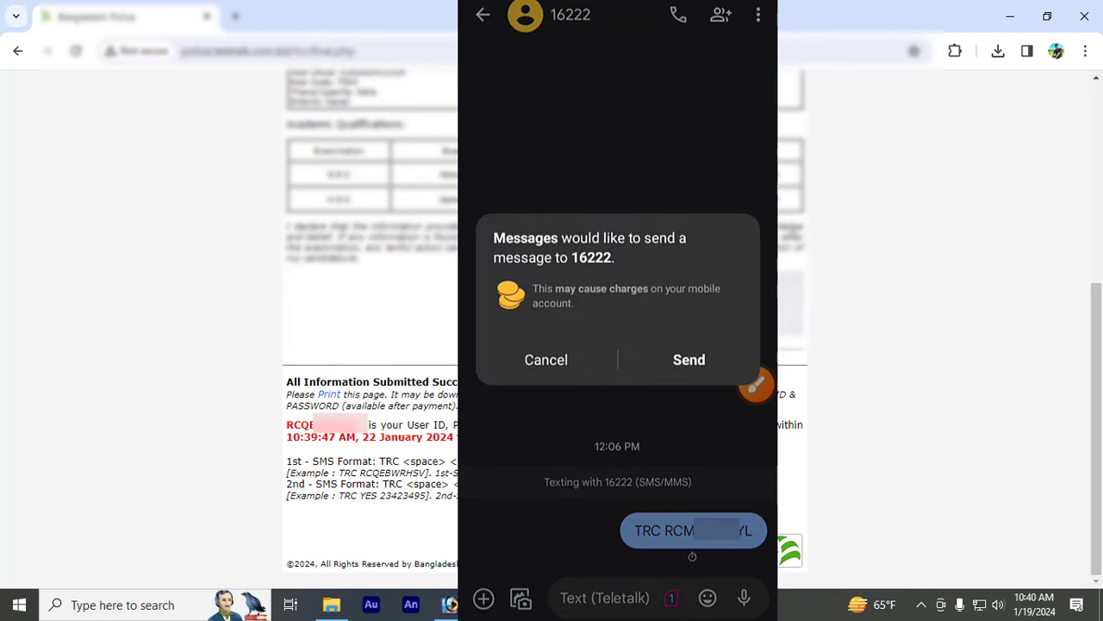
{"action": "left_click", "coordinate": [699, 363]}
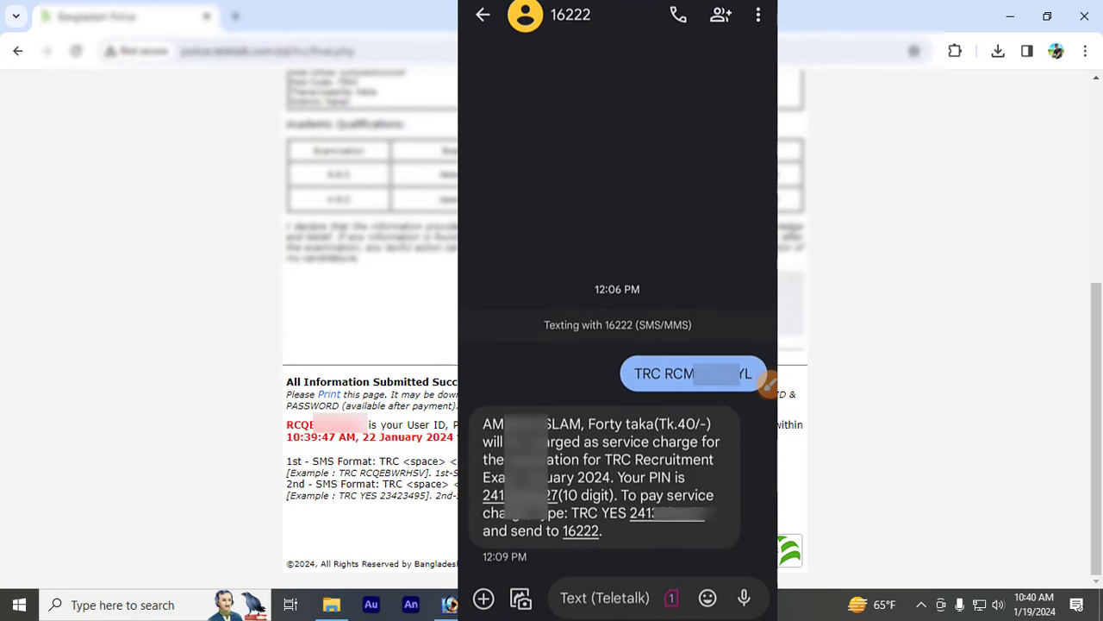
{"action": "left_click", "coordinate": [768, 385]}
{"action": "mouse_move", "coordinate": [478, 411]}
{"action": "left_mouse_down"}
{"action": "mouse_move", "coordinate": [479, 434]}
{"action": "mouse_move", "coordinate": [474, 425]}
{"action": "left_mouse_up"}
{"action": "mouse_move", "coordinate": [683, 428]}
{"action": "left_mouse_down"}
{"action": "mouse_move", "coordinate": [705, 445]}
{"action": "mouse_move", "coordinate": [739, 399]}
{"action": "left_mouse_up"}
{"action": "left_click", "coordinate": [767, 539]}
{"action": "left_click", "coordinate": [758, 381]}
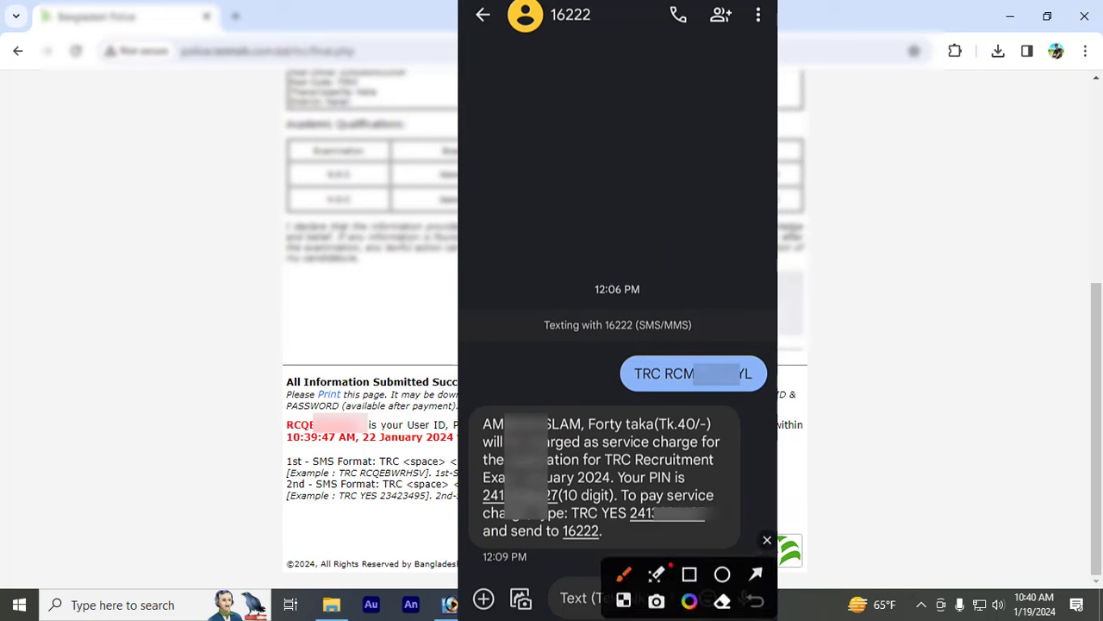
{"action": "mouse_move", "coordinate": [567, 500]}
{"action": "left_mouse_down"}
{"action": "mouse_move", "coordinate": [715, 494]}
{"action": "mouse_move", "coordinate": [662, 534]}
{"action": "left_mouse_up"}
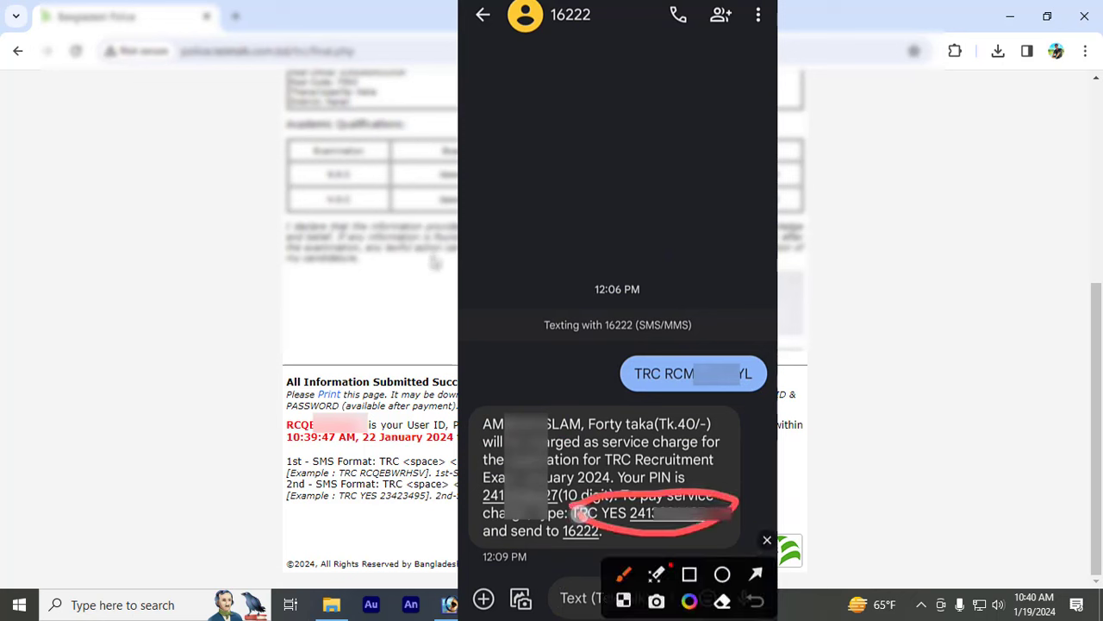
{"action": "left_click", "coordinate": [768, 539]}
{"action": "left_click", "coordinate": [750, 397]}
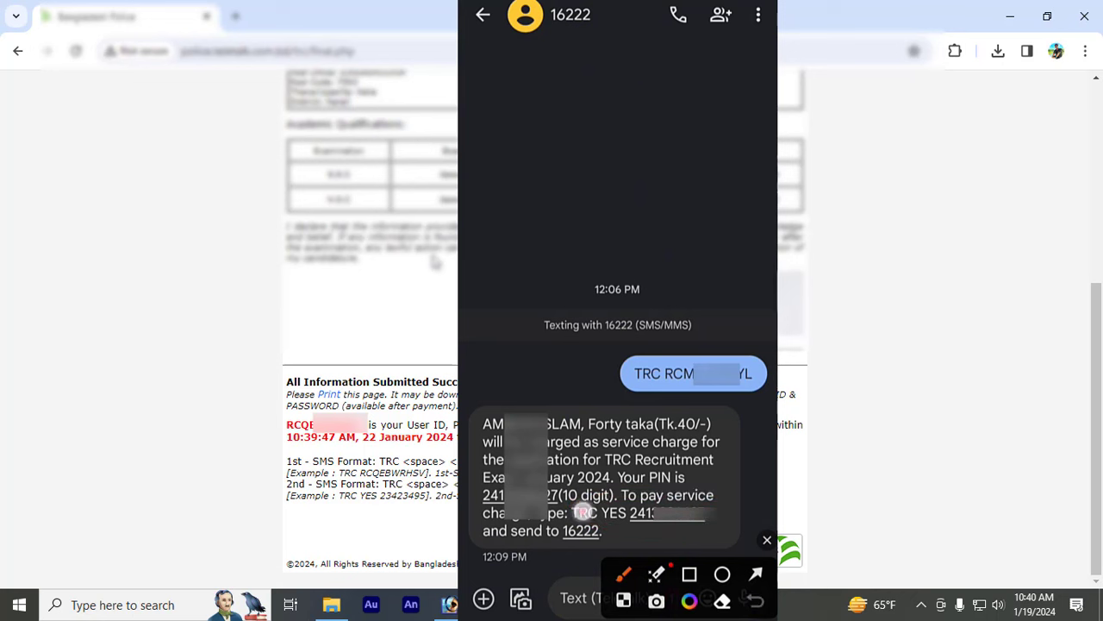
{"action": "mouse_move", "coordinate": [584, 518]}
{"action": "left_mouse_down"}
{"action": "mouse_move", "coordinate": [610, 472]}
{"action": "mouse_move", "coordinate": [661, 444]}
{"action": "left_mouse_up"}
{"action": "left_click_drag", "start_coordinate": [678, 508], "coordinate": [729, 474]}
{"action": "left_click", "coordinate": [767, 540]}
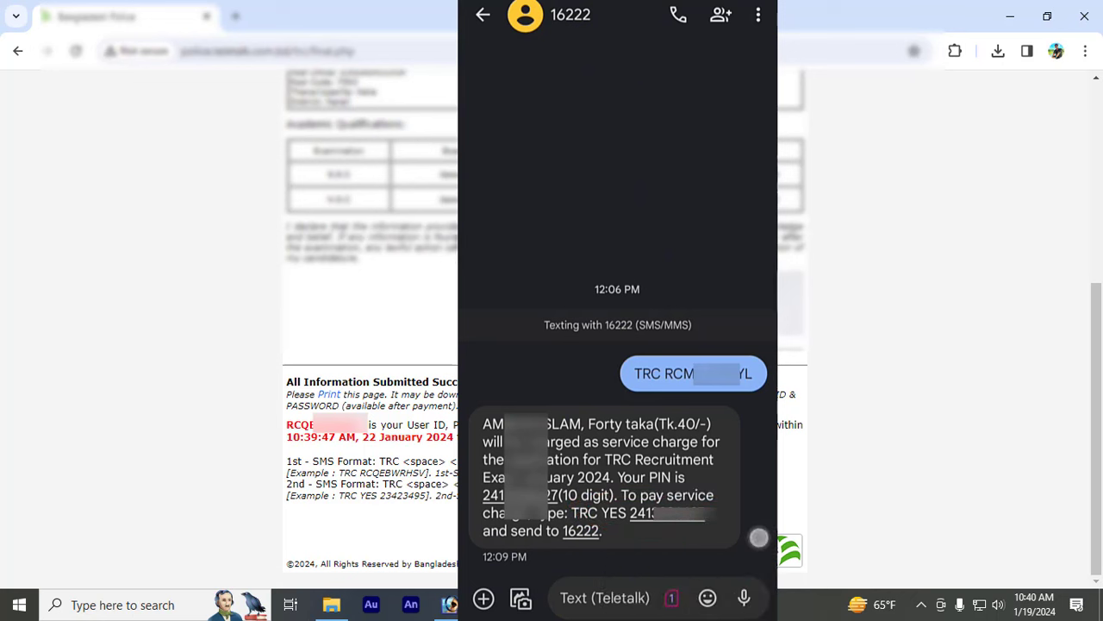
{"action": "left_click", "coordinate": [605, 598]}
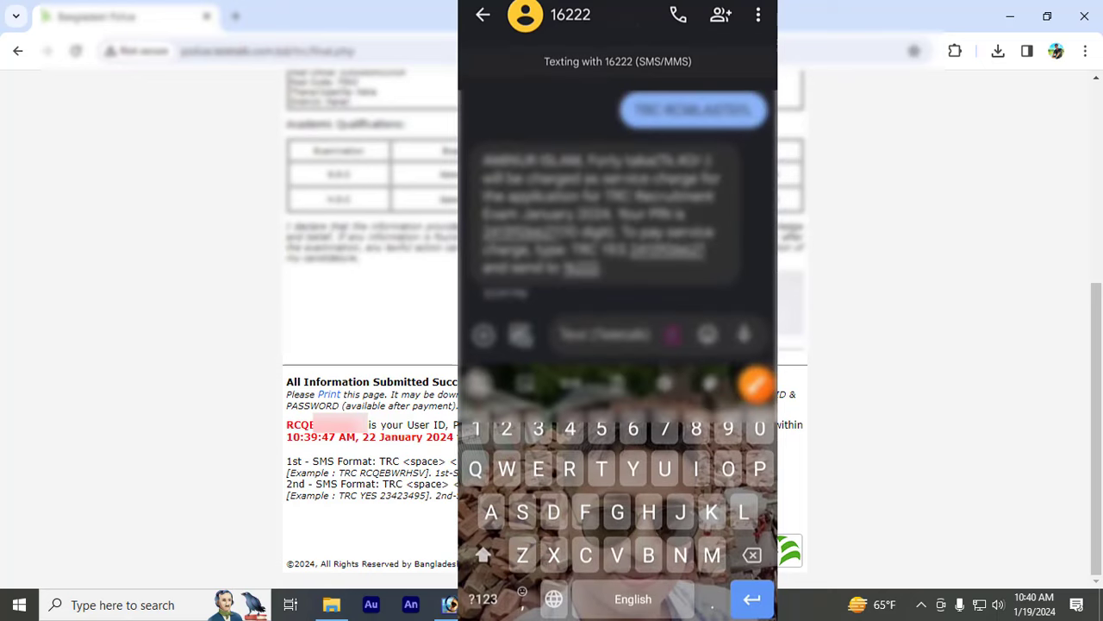
- Begin the TRC YES PIN reply to 16222, deleting a stray letter
{"action": "type", "text": "T"}
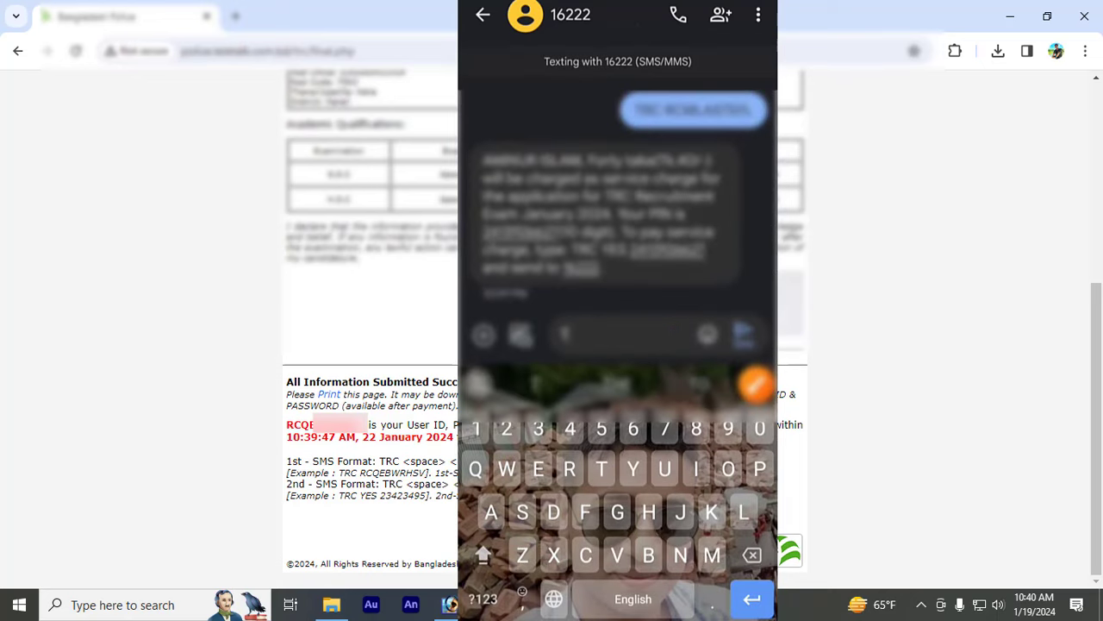
{"action": "key", "text": "BackSpace"}
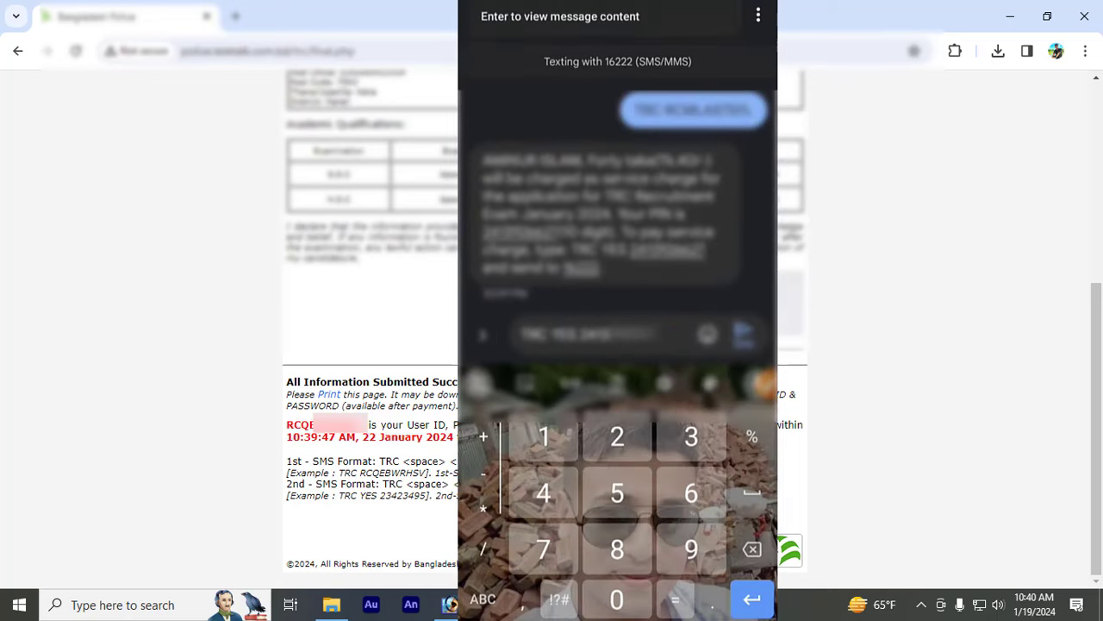